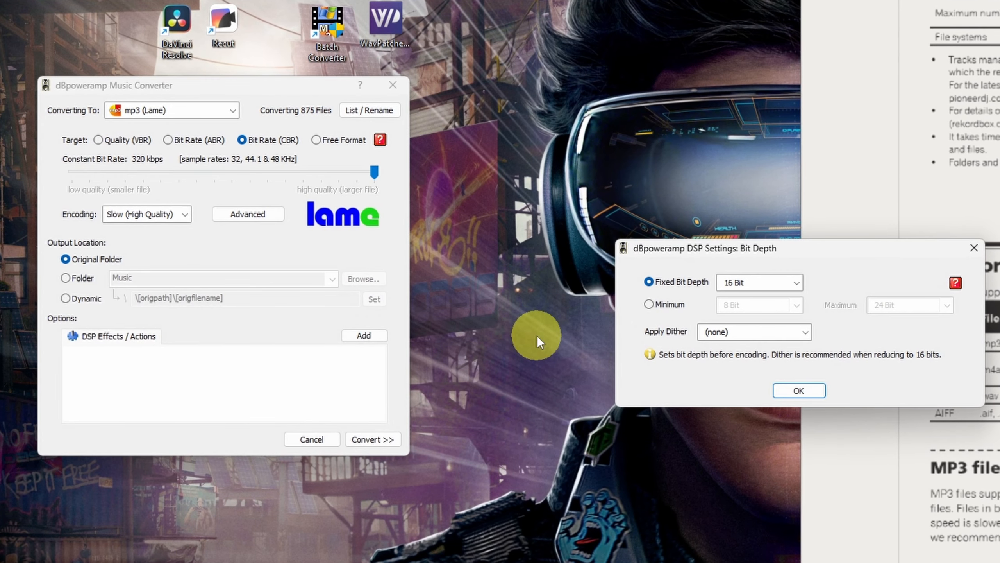
- Apply Triangular (TPDF) dither to the 16-bit Bit Depth effect and accept its settings
left_click(777, 331)
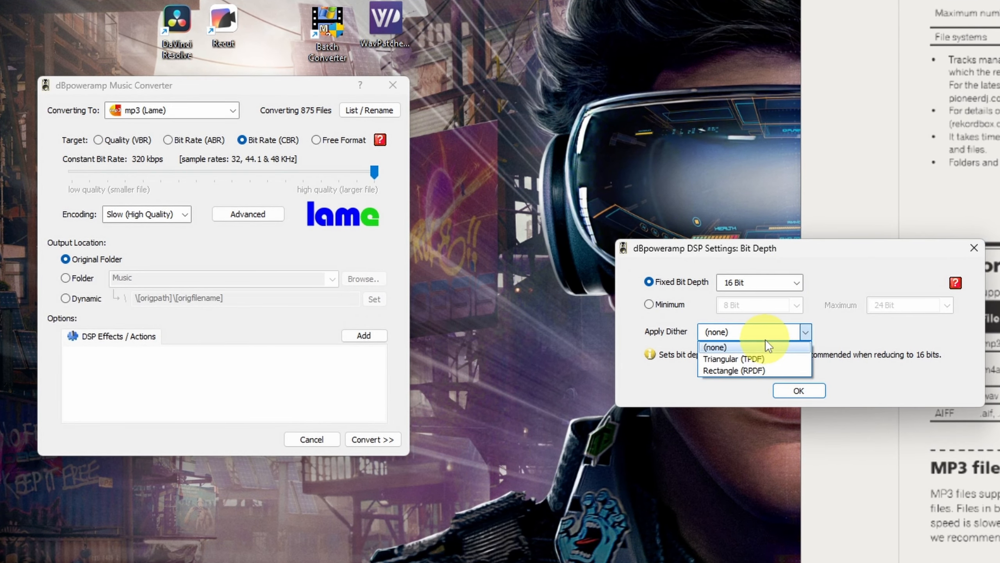
left_click(780, 363)
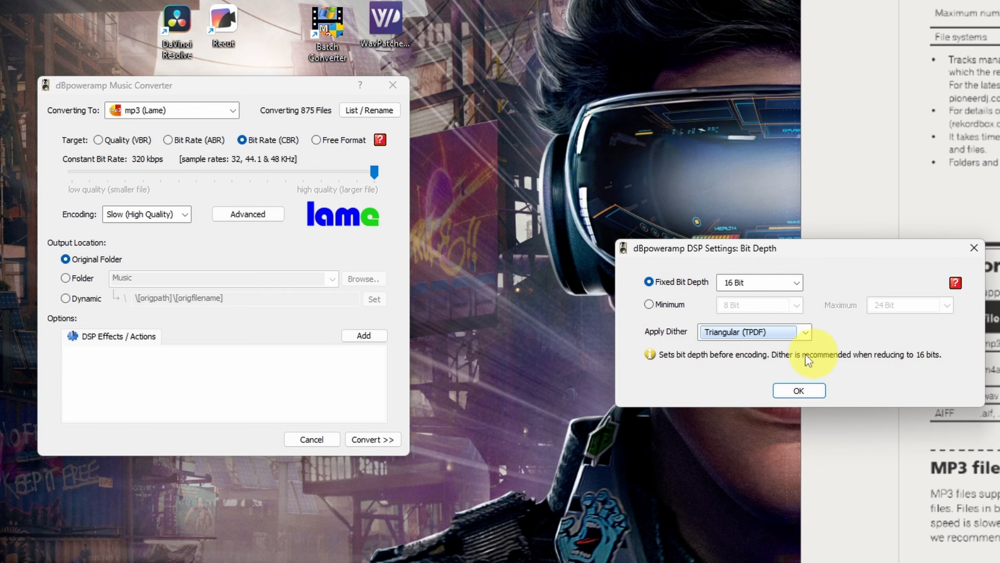
left_click(809, 389)
- Add a Resample DSP effect with a frequency of 44100 and select the Bit Depth effect in the list
left_click(364, 335)
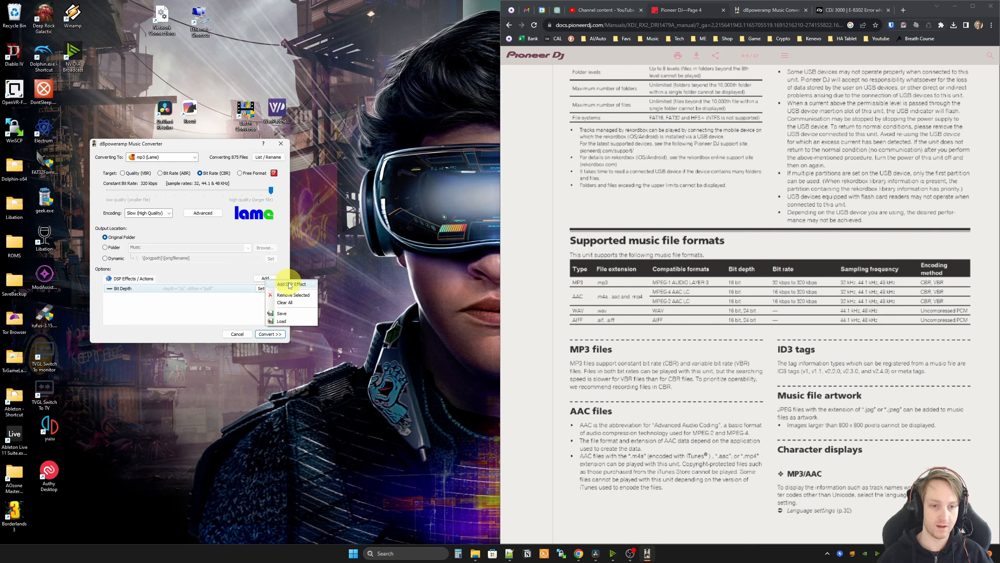
mouse_move(290, 285)
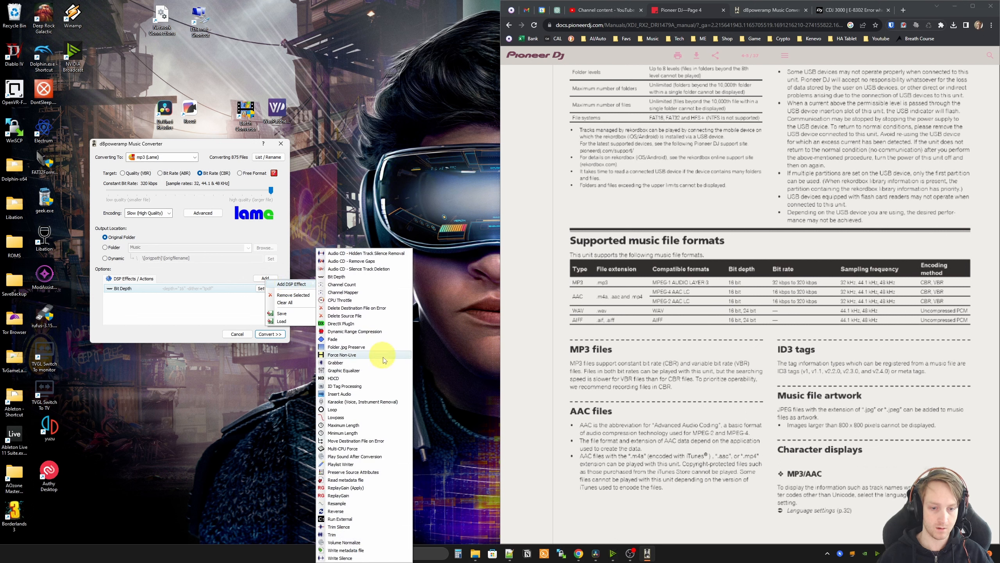
left_click(356, 503)
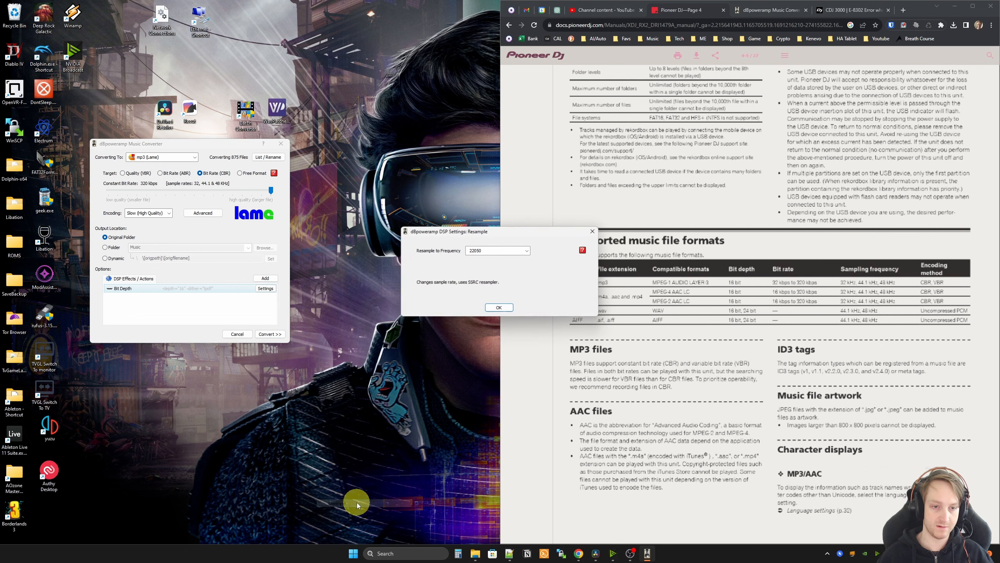
left_click(708, 289)
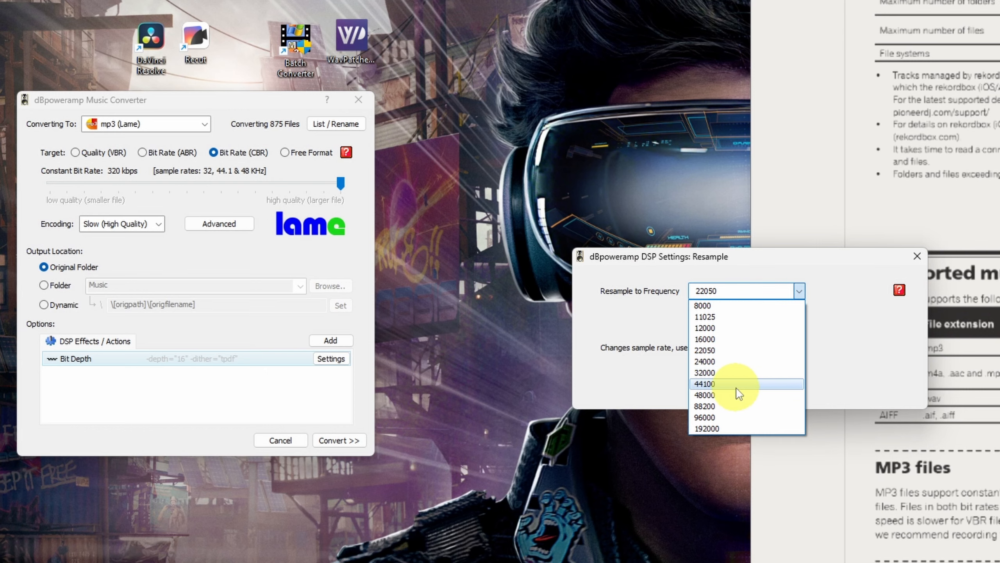
left_click(748, 385)
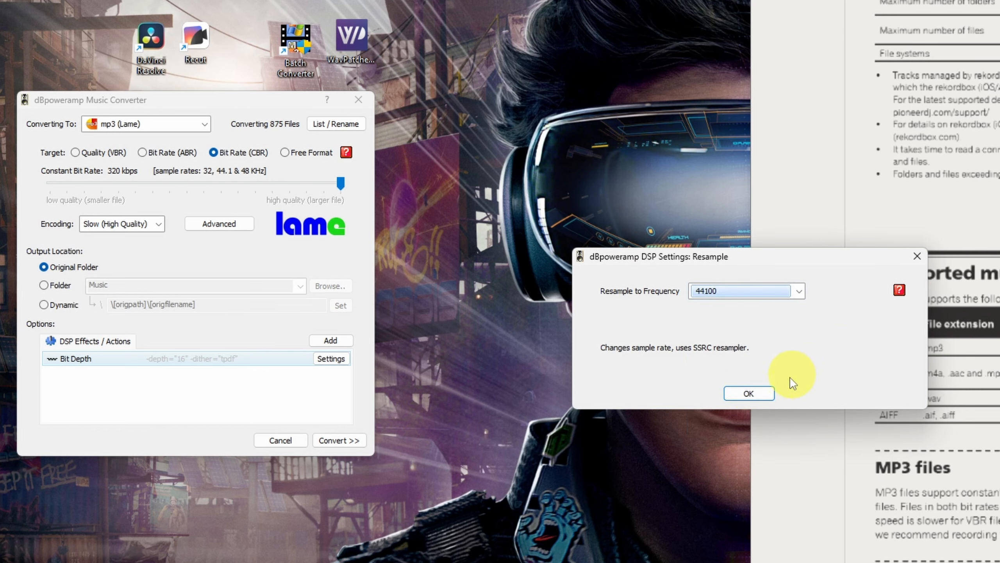
left_click(755, 393)
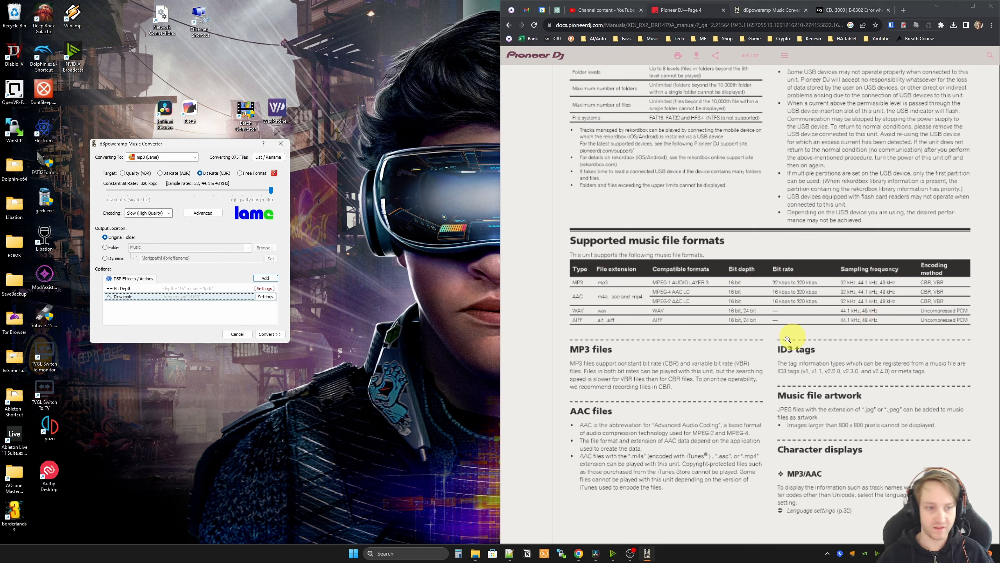
left_click(210, 288)
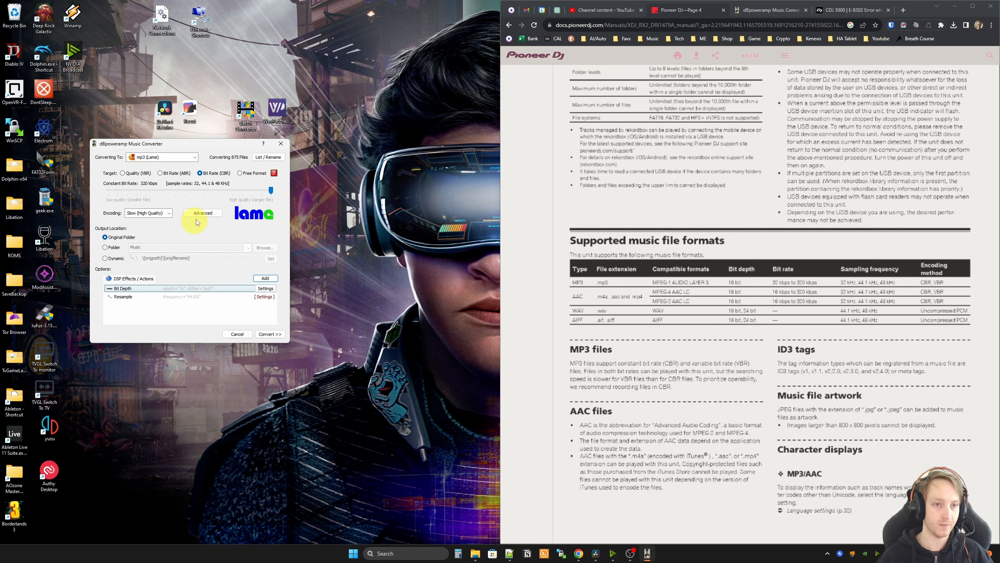
- Review the destination and source files queued for the mp3 conversion, selecting individual tracks, and close the list
left_click(267, 157)
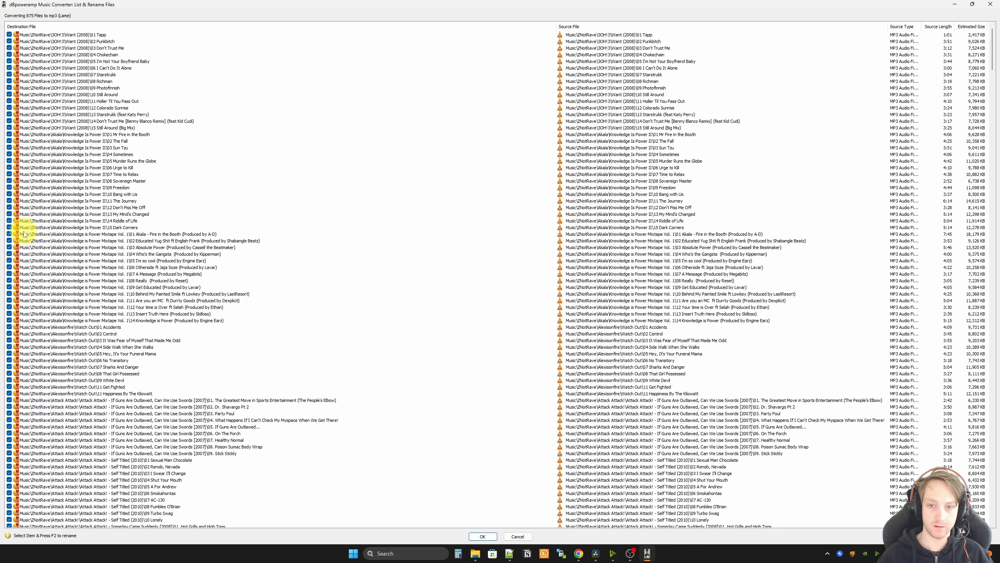
left_click(374, 236)
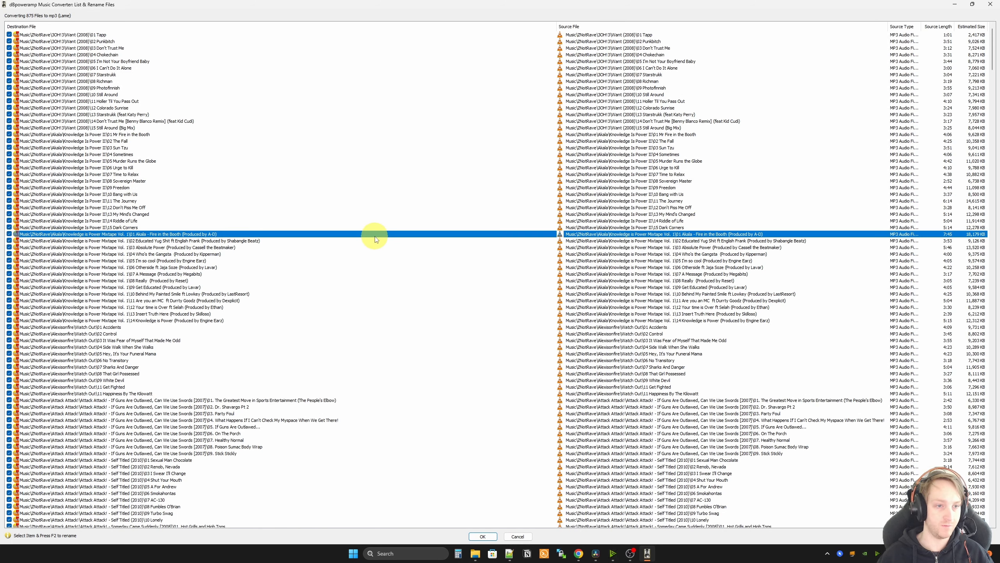
left_click(367, 222)
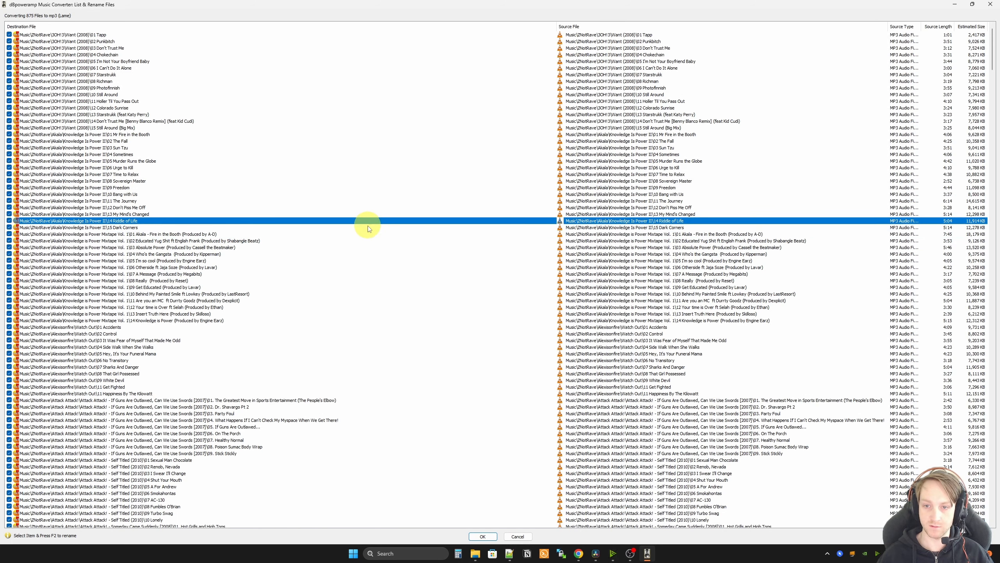
left_click(368, 228)
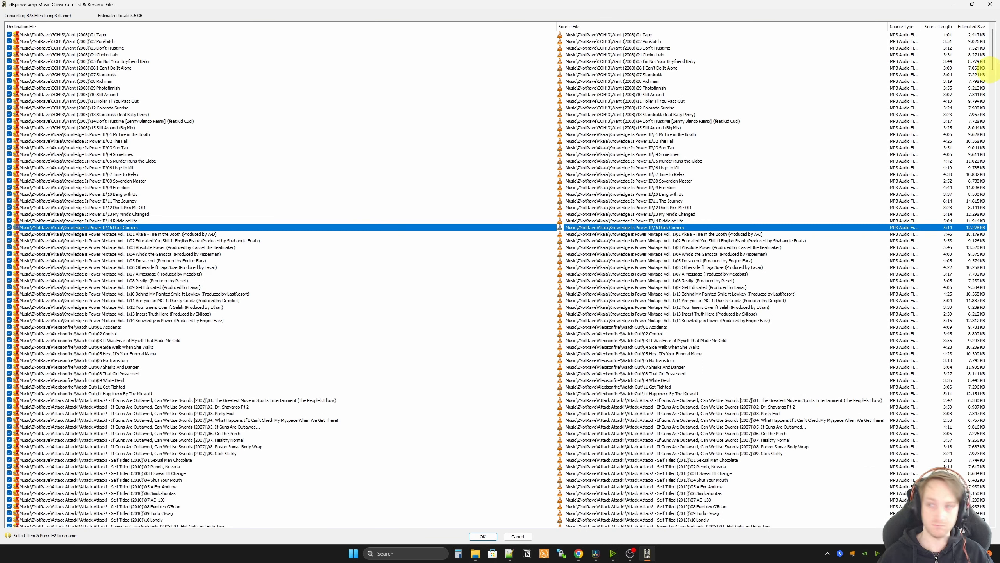
left_click(991, 5)
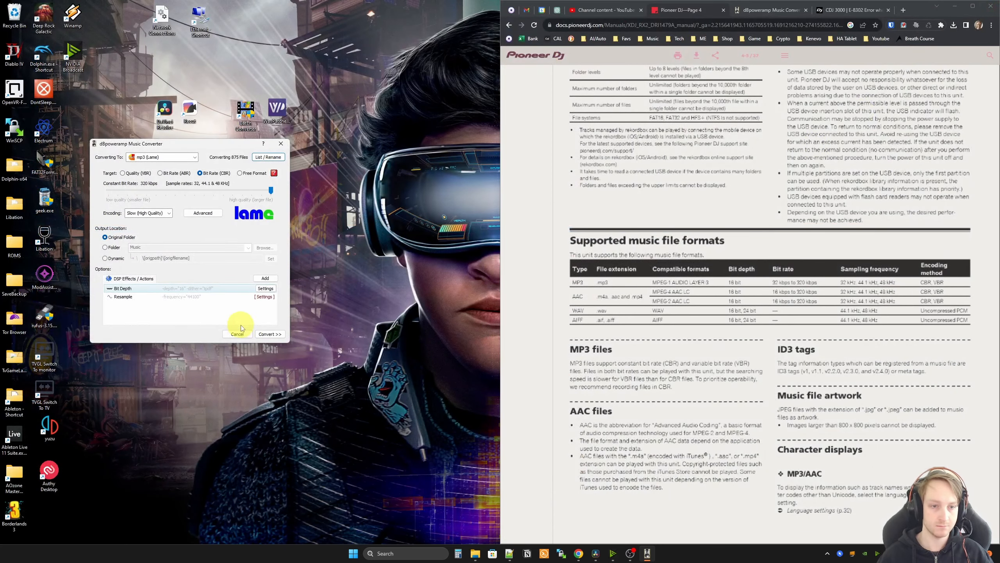
- Start the mp3 conversion, look through the files that already exist, and confirm overwriting them
left_click(276, 334)
left_click_drag(618, 204, 633, 346)
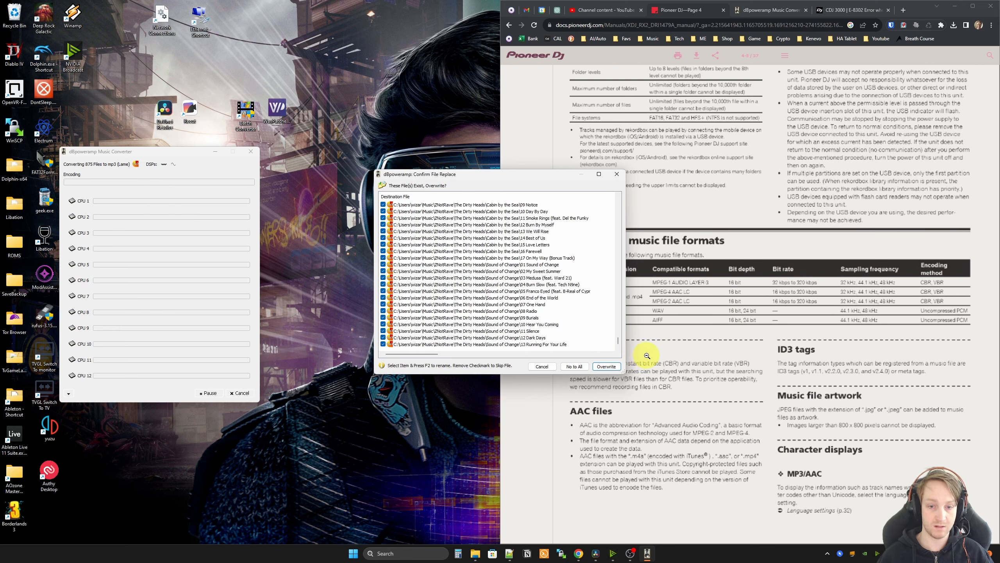
left_click(611, 368)
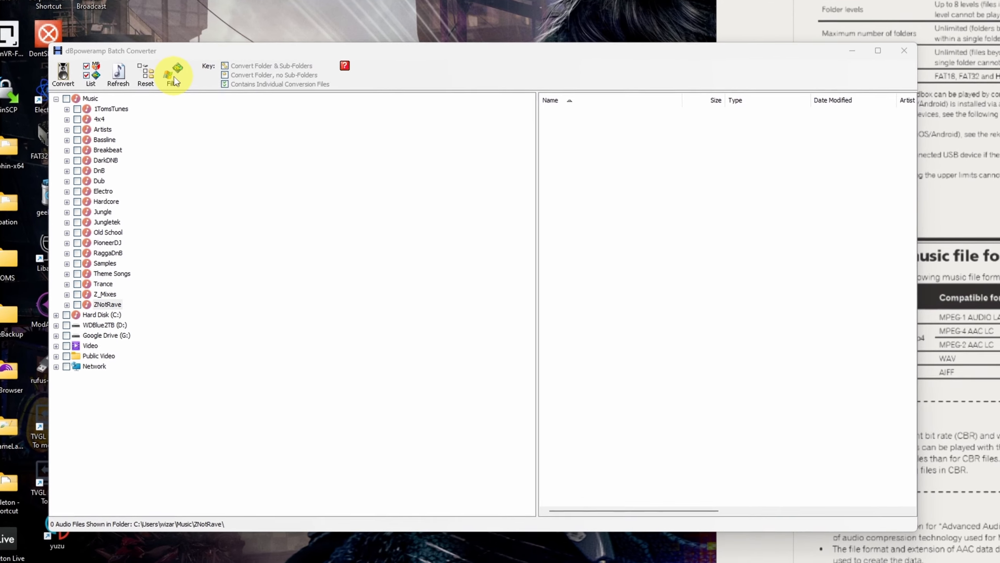
- Filter the batch converter's audio types to Wave (.wav), excluding MPEG-1 Layer 3 (.mp3)
left_click(130, 116)
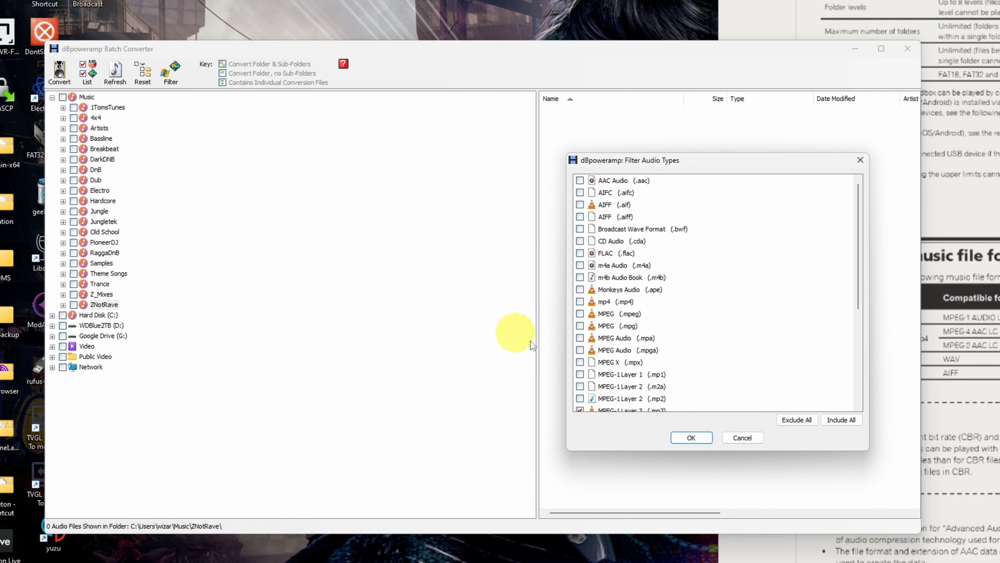
scroll(666, 335, "down", 5)
left_click(580, 242)
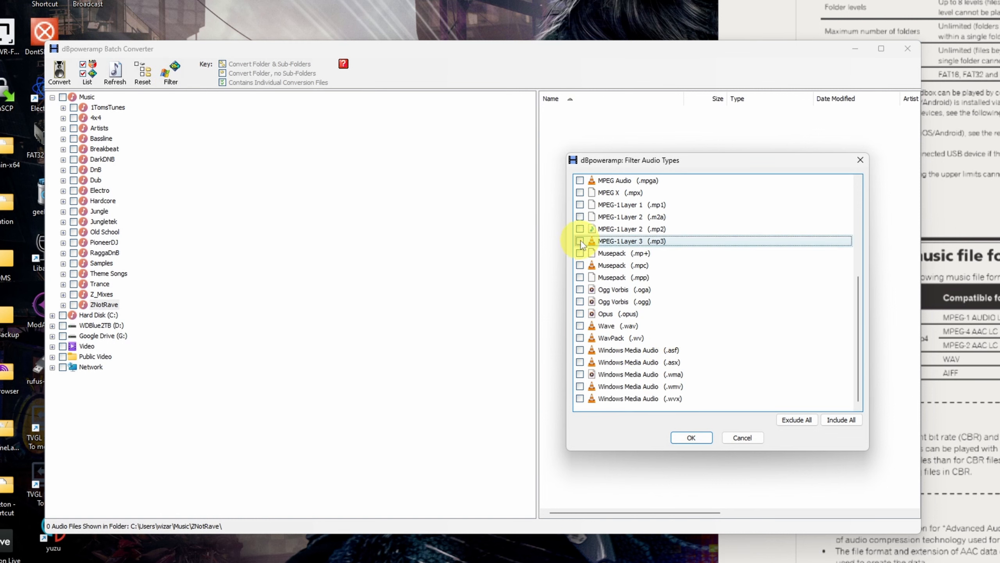
left_click(580, 325)
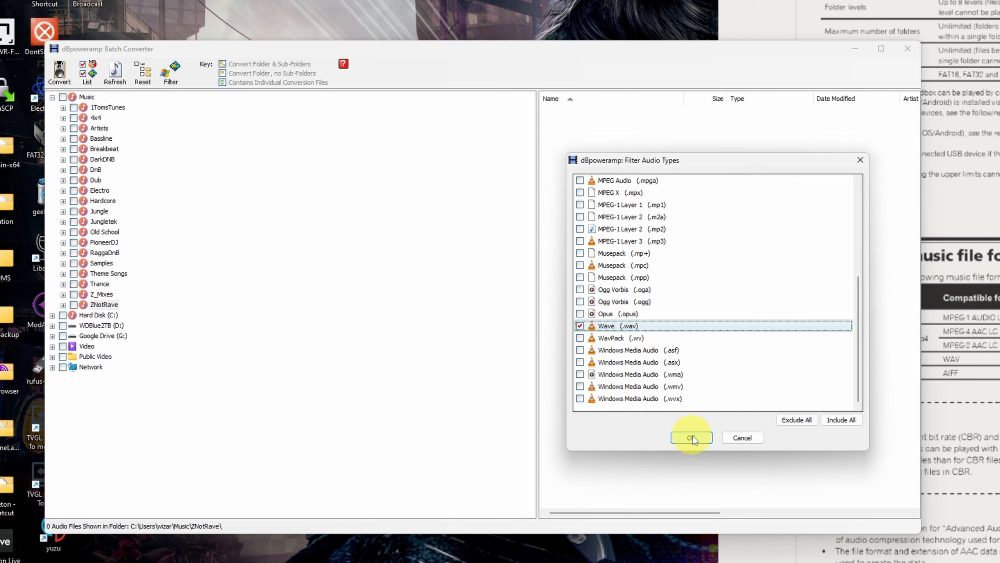
left_click(678, 439)
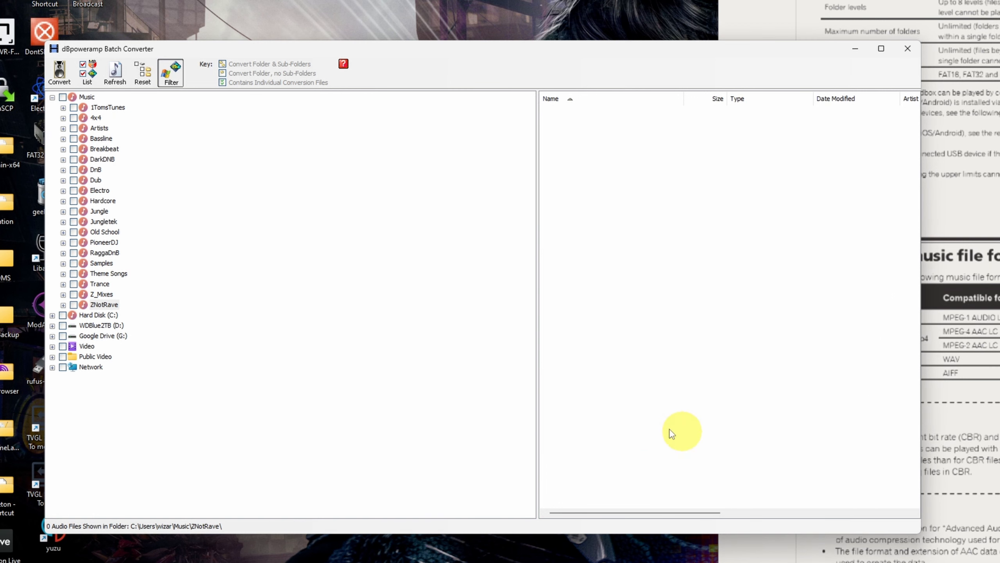
- Mark the Music folder and its sub-folders for conversion, leaving out Samples and keeping ZNotRave with its sub-folders
left_click(63, 98)
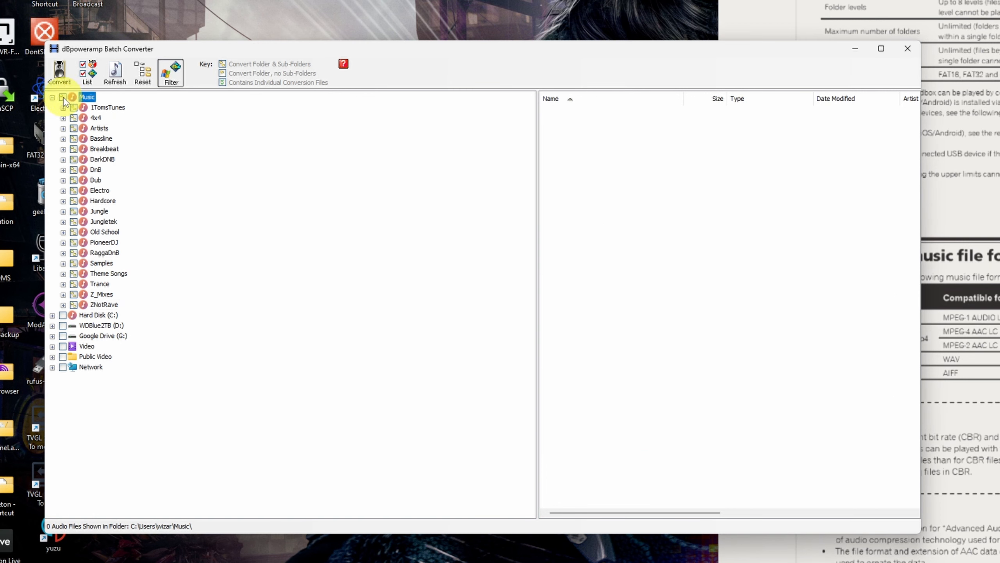
left_click(73, 306)
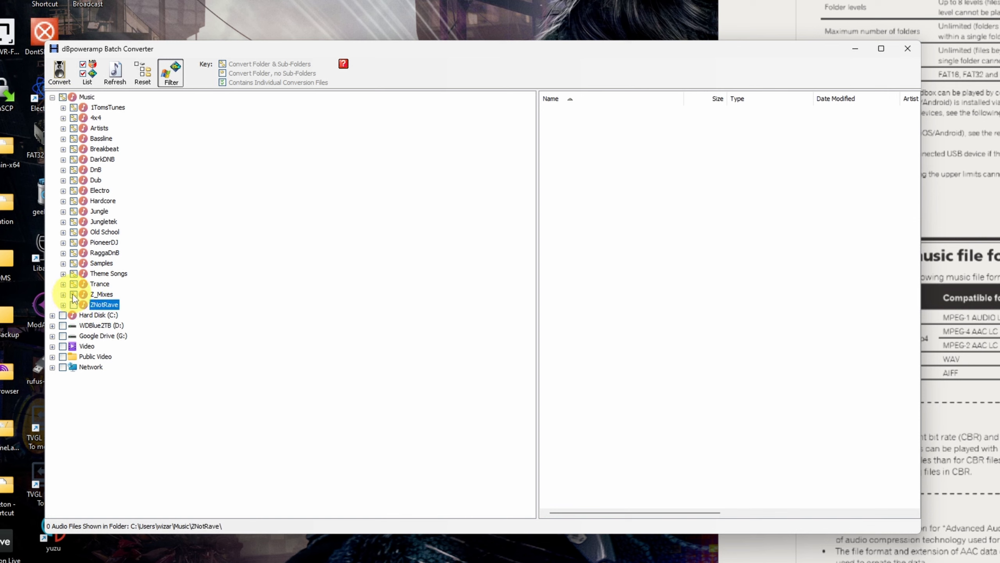
left_click(73, 264)
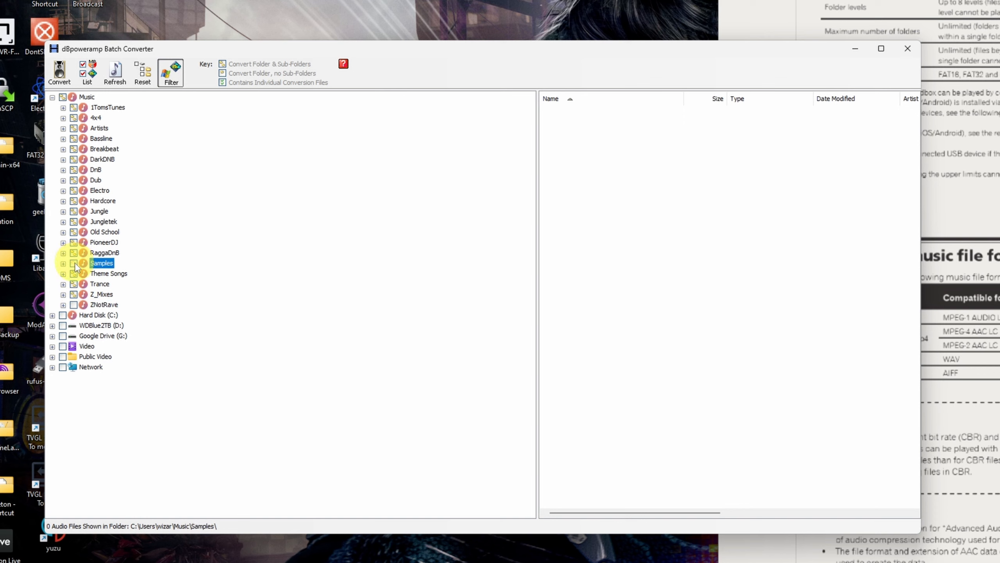
left_click(75, 307)
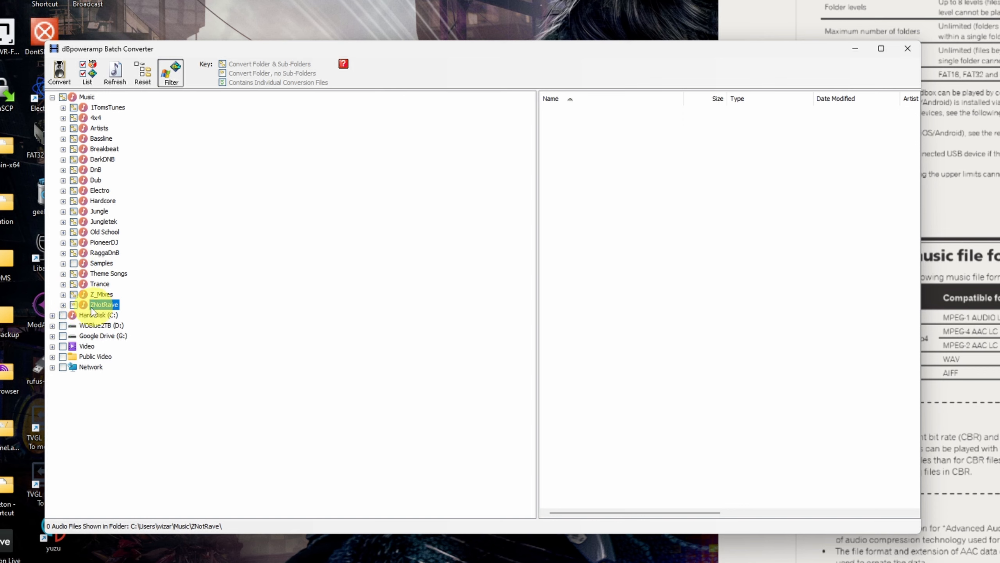
left_click(74, 306)
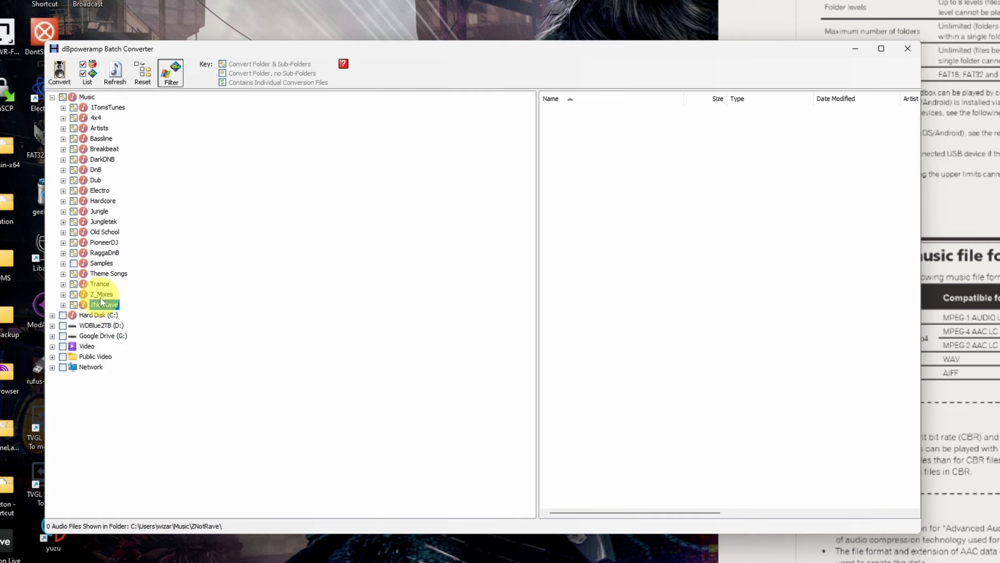
- List the WAV files found in the marked folders and look through their bit rates and locations
left_click(87, 72)
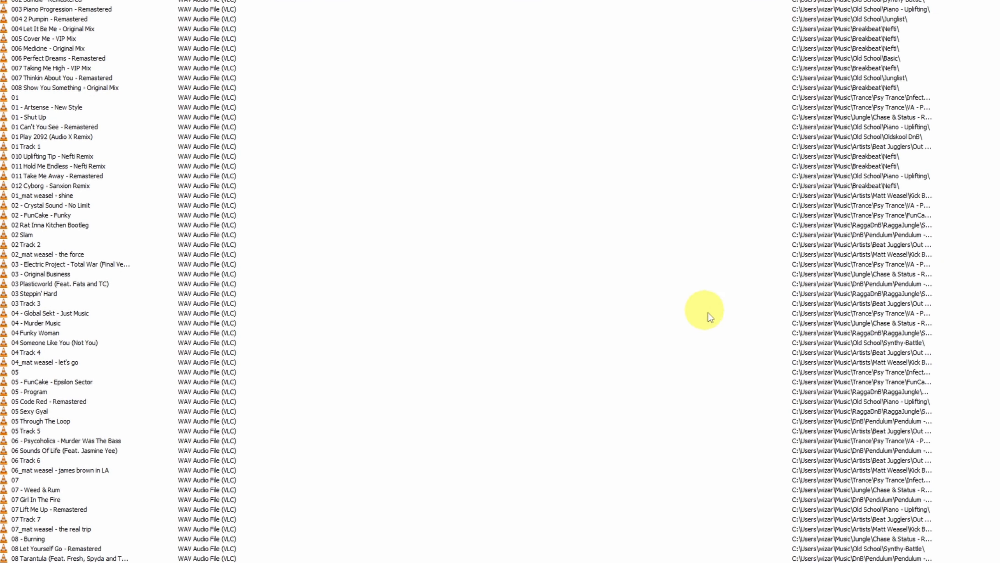
scroll(681, 357, "down", 20)
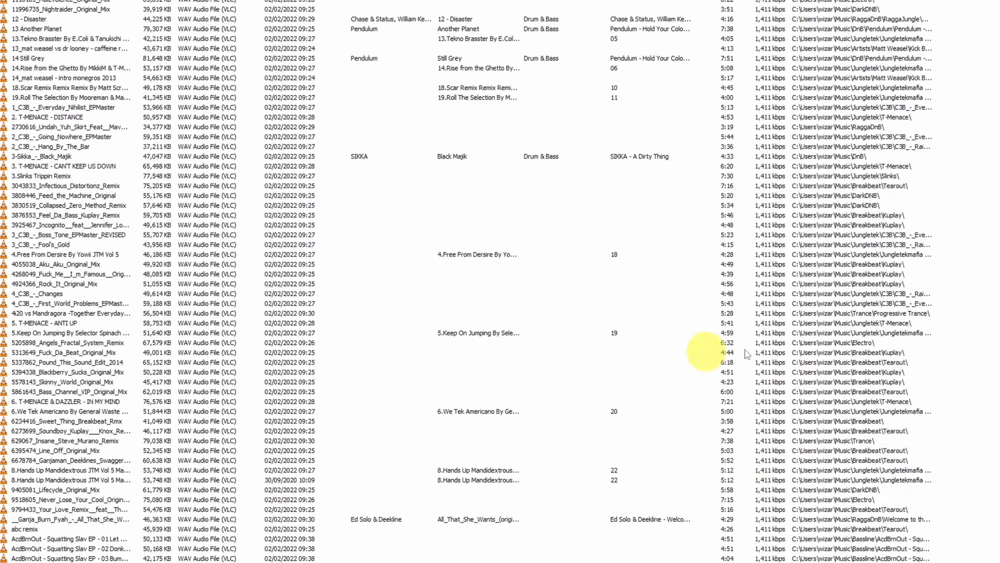
scroll(681, 357, "down", 20)
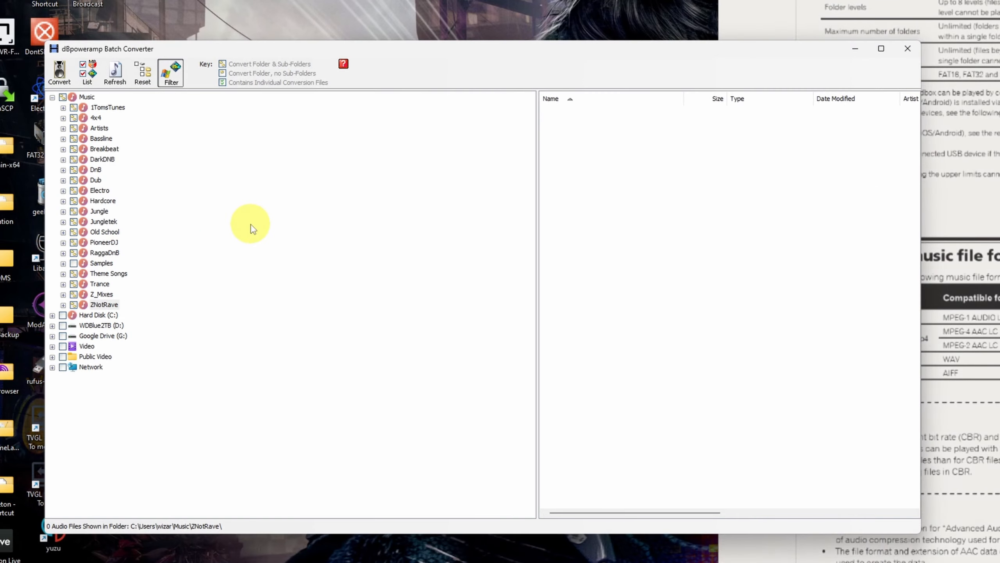
- Open the conversion settings for the marked WAV files and set the output format to Wave
left_click(58, 72)
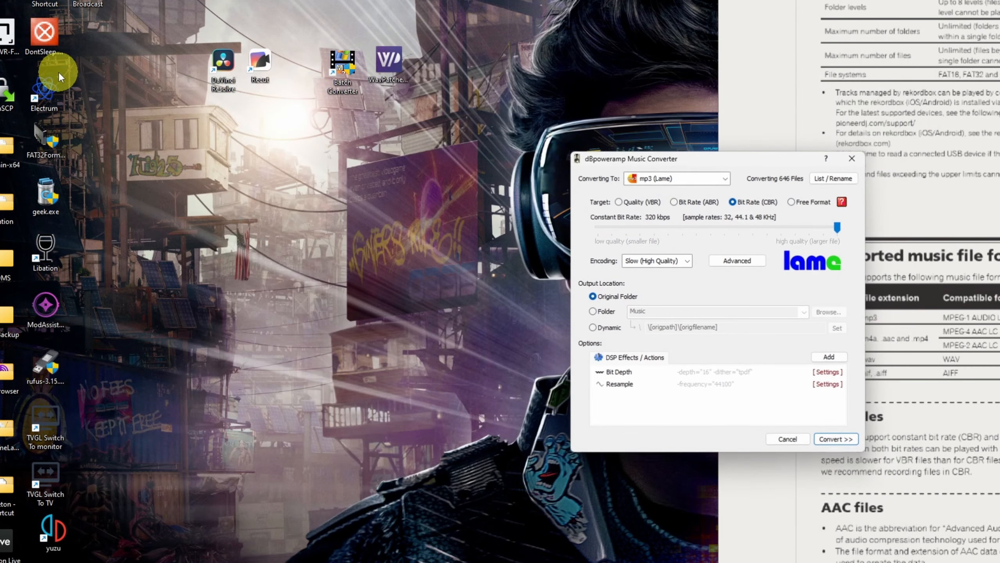
left_click_drag(699, 158, 320, 87)
left_click(663, 178)
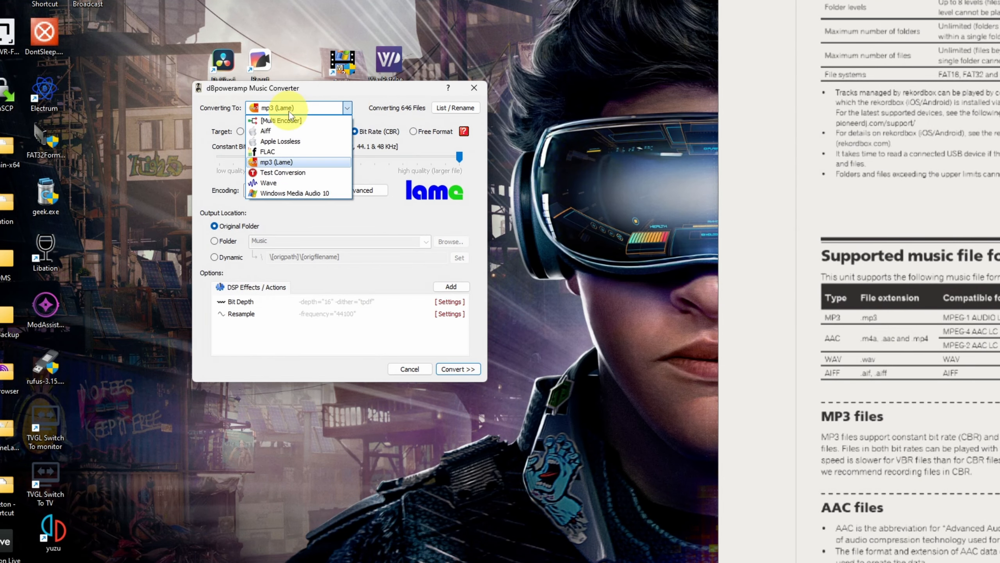
left_click(283, 183)
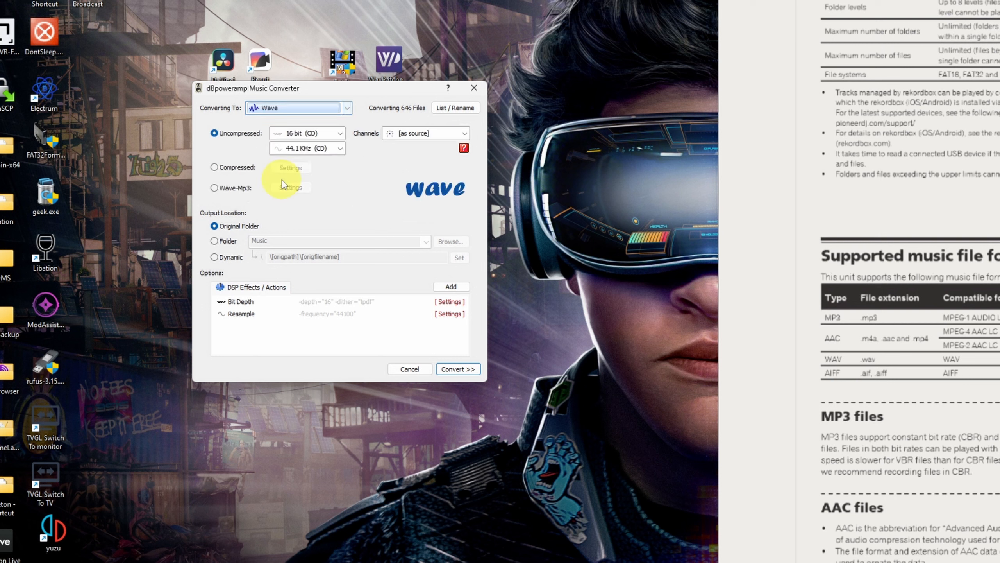
- Set the Wave output to uncompressed, 16 bit (CD), with a 44.1 KHz (CD) sample rate
left_click(215, 133)
left_click(309, 136)
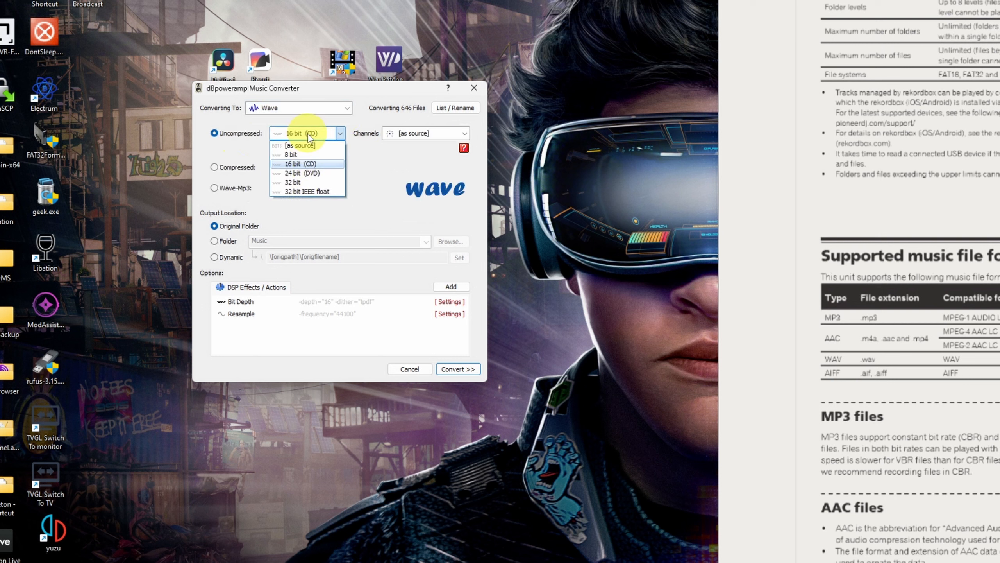
left_click(308, 148)
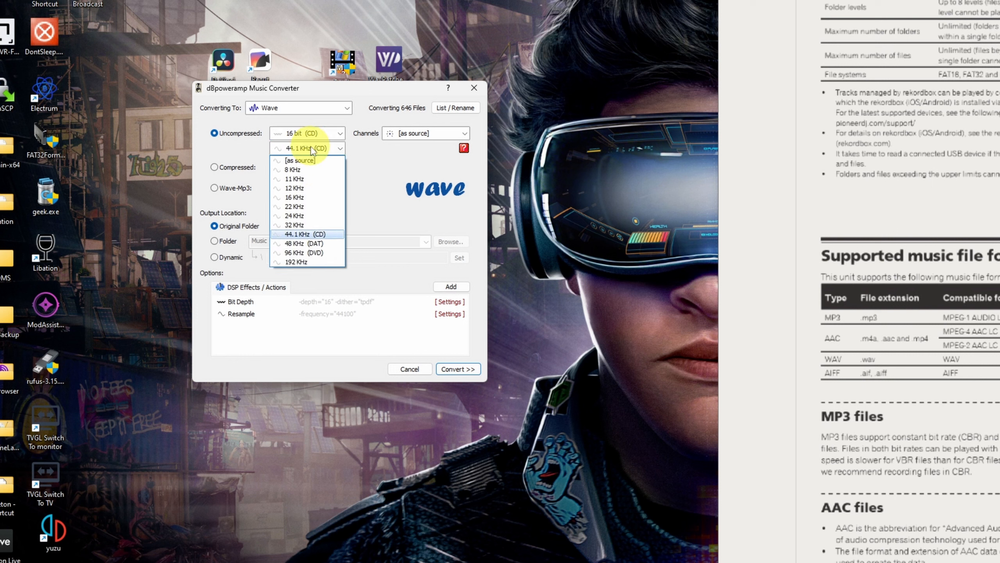
left_click(311, 235)
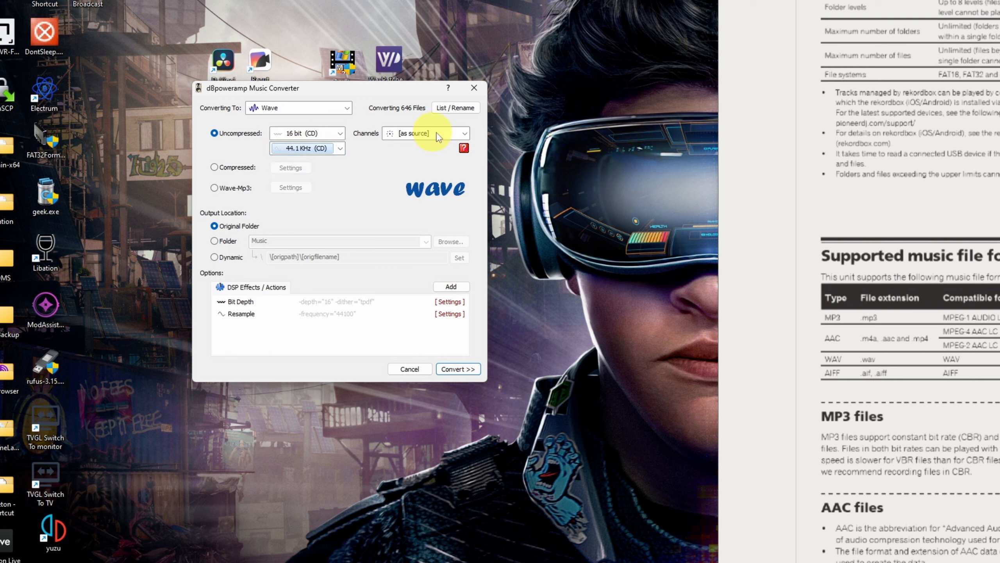
- Clear all existing DSP effects from the Wave conversion and confirm their removal
right_click(340, 303)
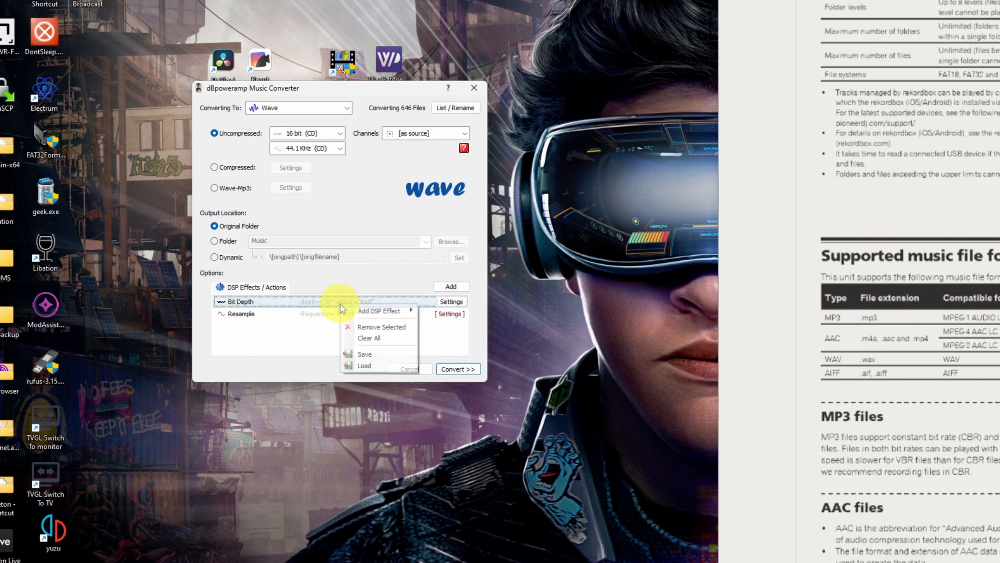
left_click(375, 337)
left_click(701, 346)
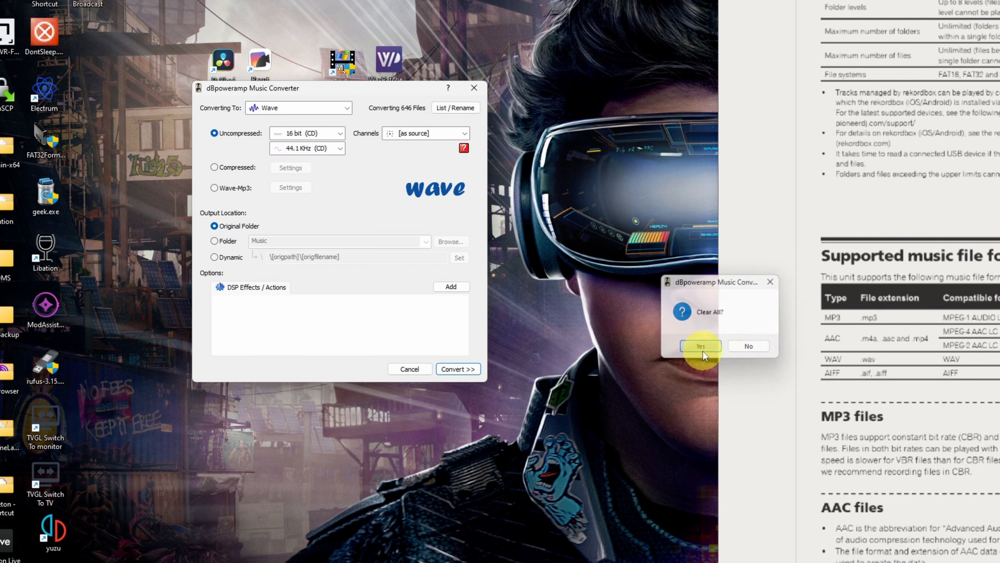
- Add a Bit Depth DSP effect with a fixed depth of 16 Bit and Triangular (TPDF) dither
left_click(451, 286)
mouse_move(508, 297)
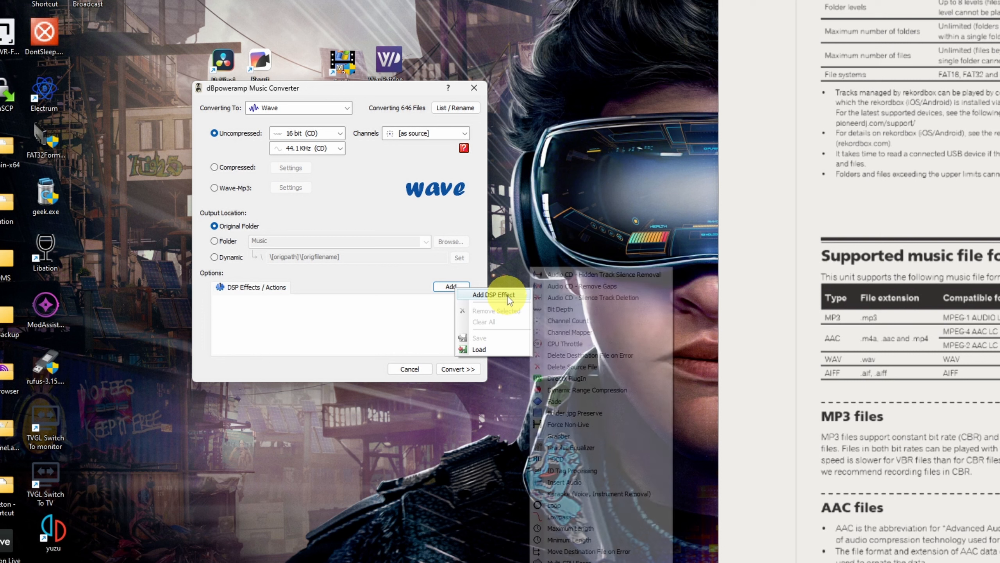
left_click(603, 310)
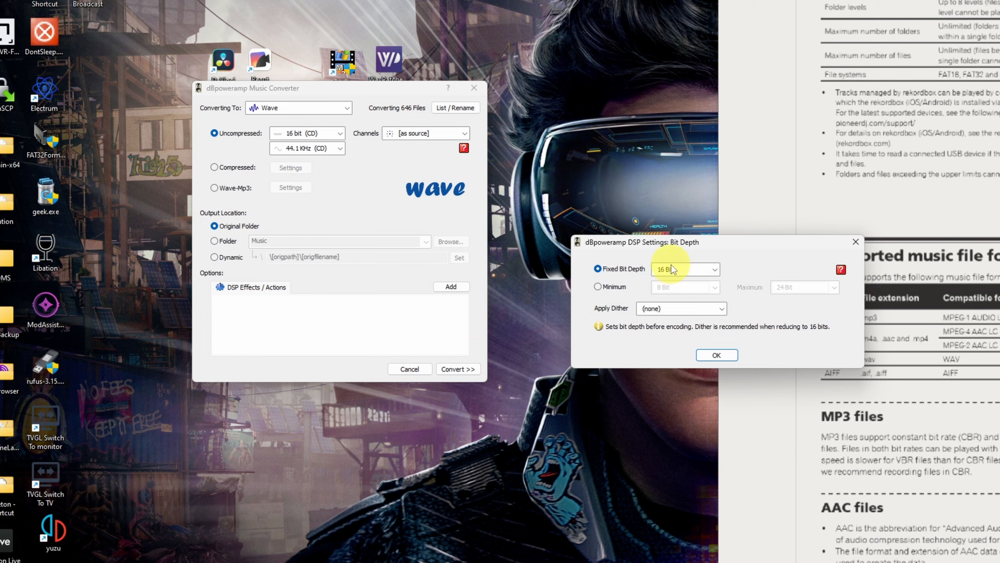
left_click(672, 311)
left_click(679, 330)
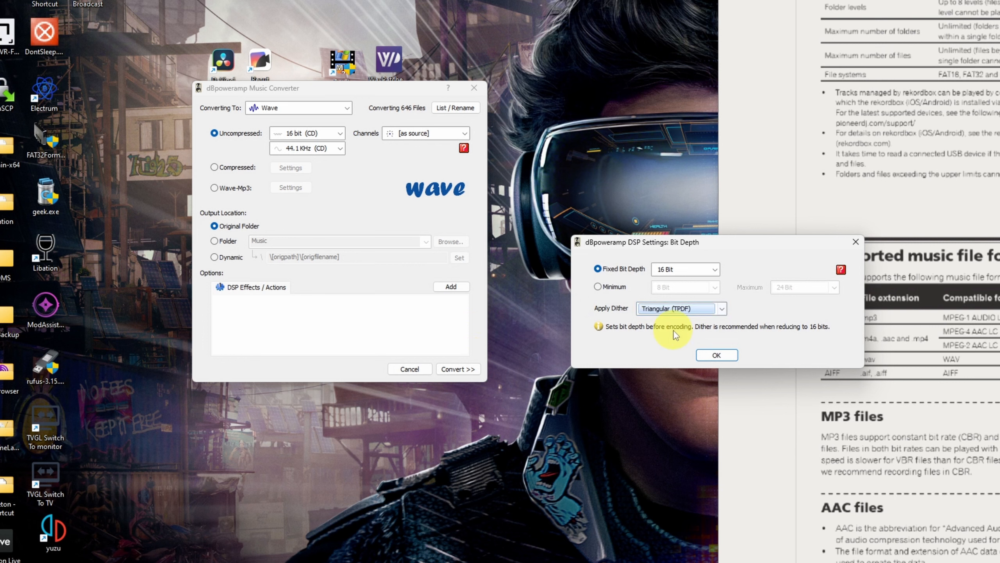
left_click(716, 355)
- Add a Resample DSP effect with the frequency set to 44100
left_click(451, 286)
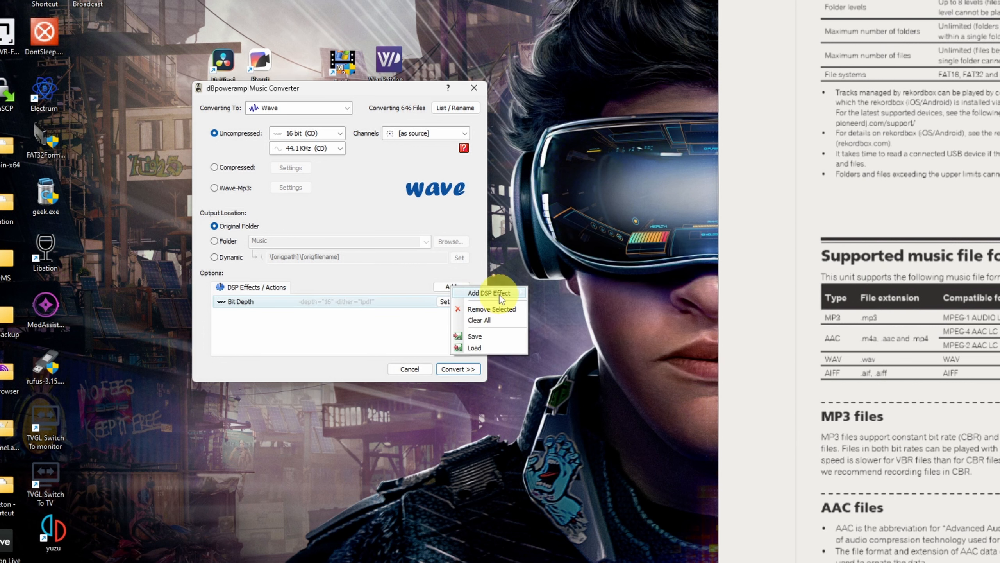
mouse_move(502, 298)
left_click(554, 536)
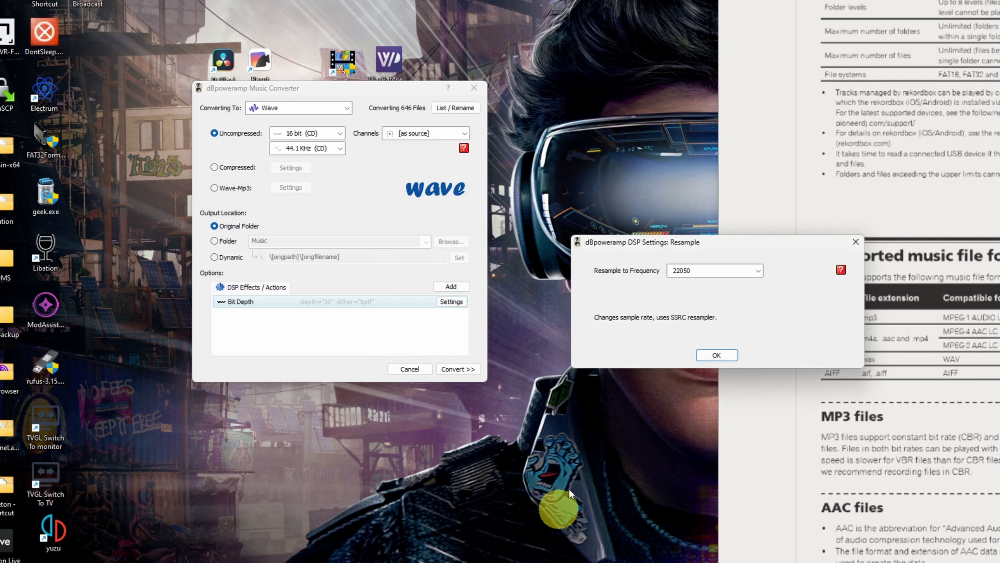
left_click(708, 270)
left_click(705, 348)
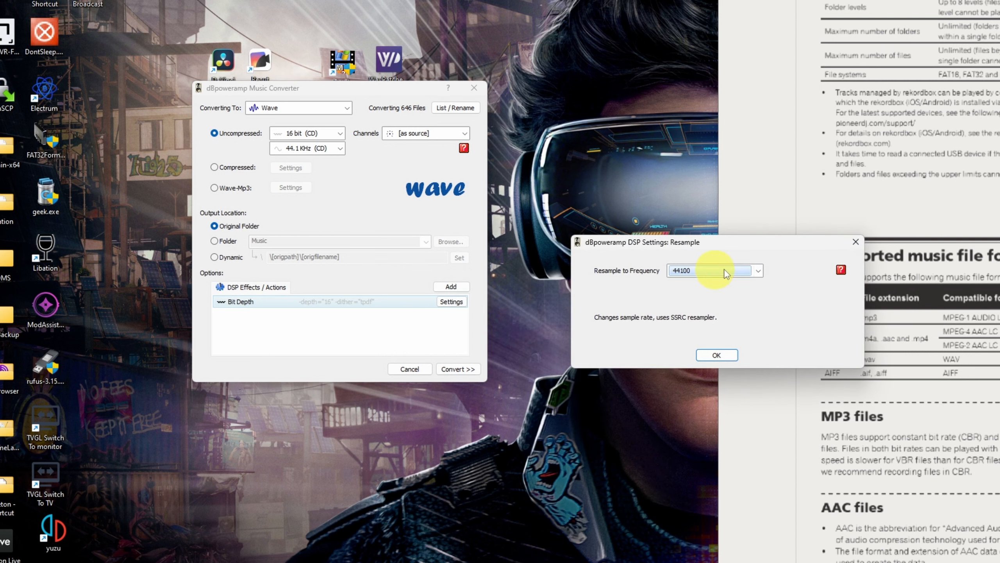
left_click(716, 356)
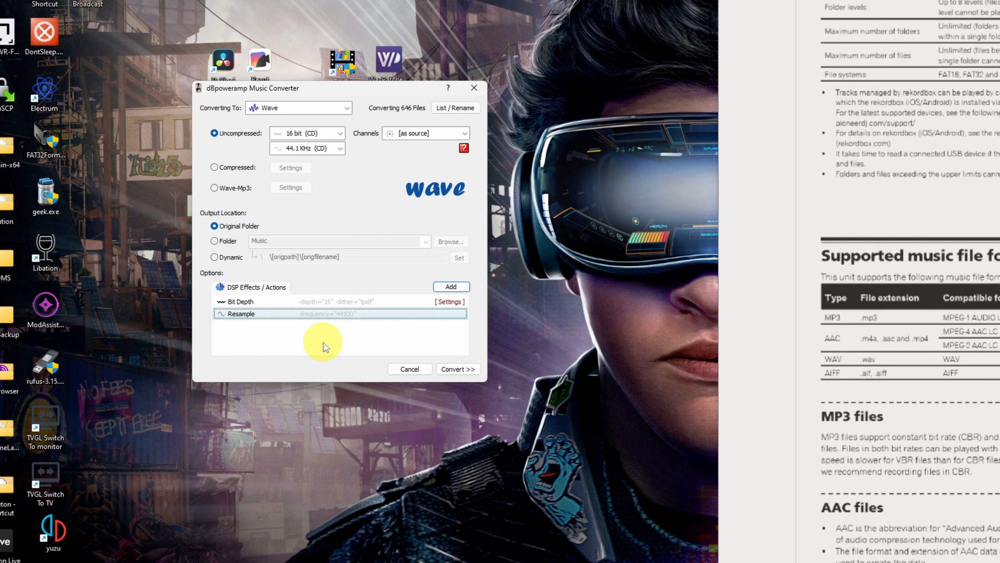
- Set the output location to Original Folder and review the list of source and destination files
left_click(215, 227)
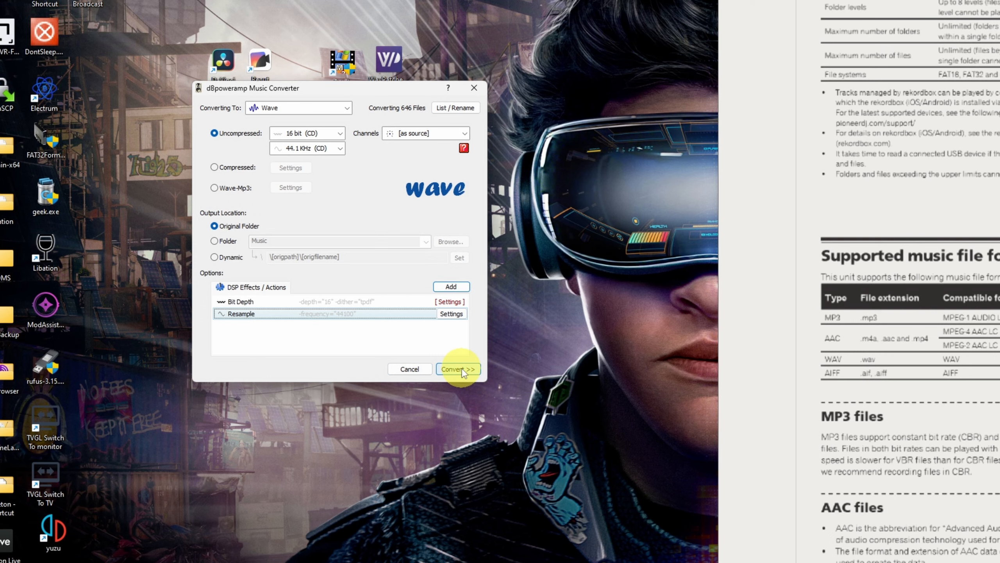
left_click(459, 109)
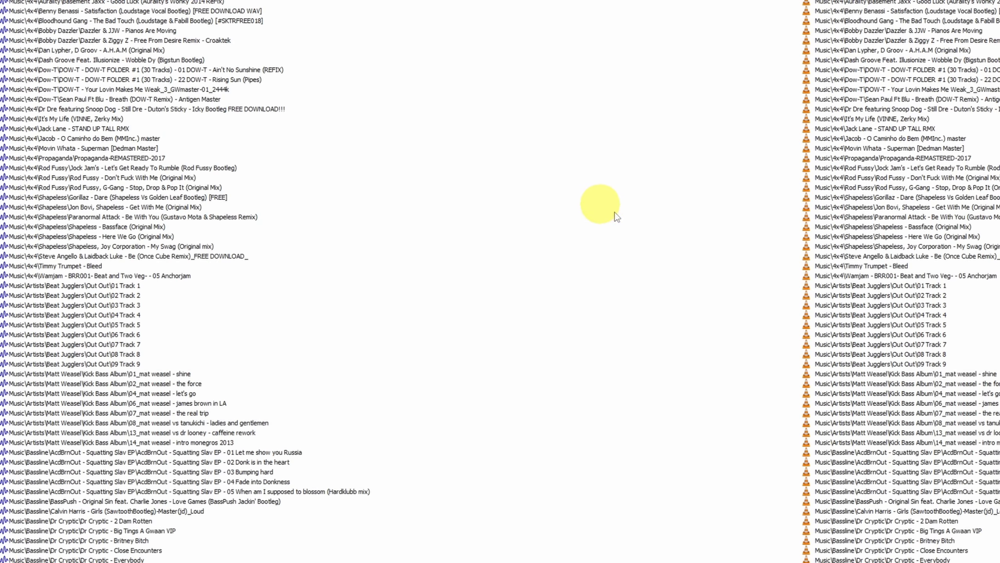
left_click(151, 265)
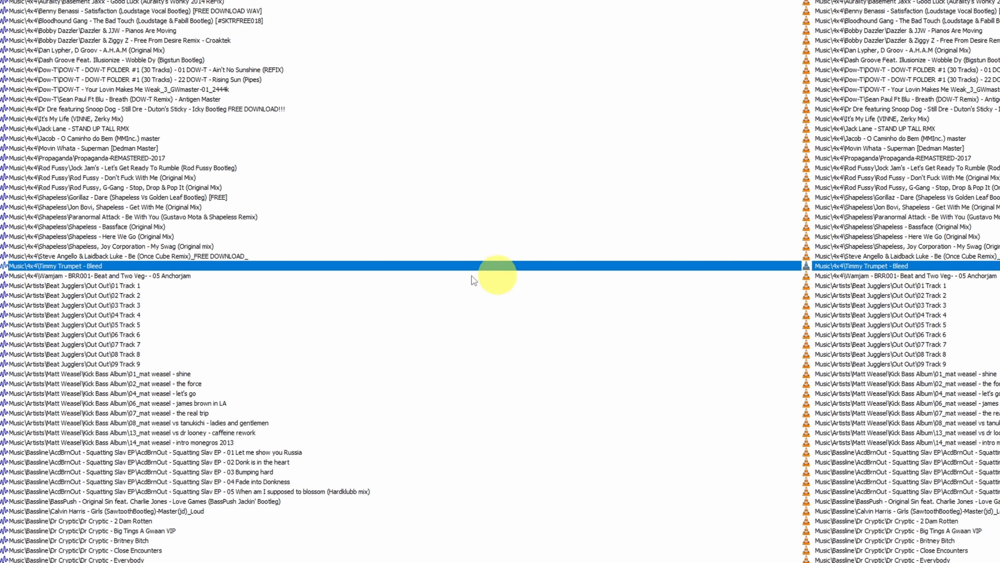
key("Escape")
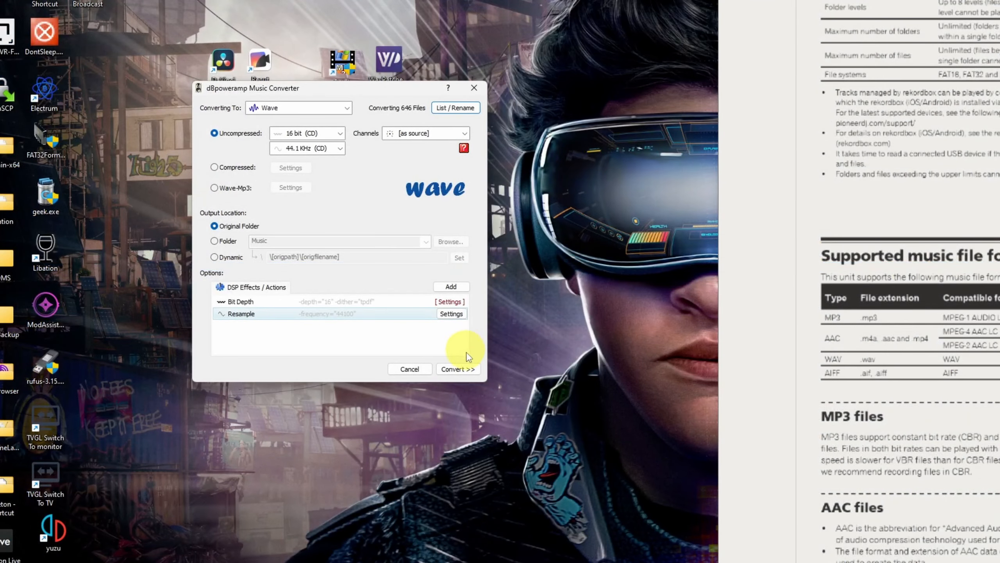
- Start the Wave conversion and overwrite all the existing files listed for replacement
left_click(461, 368)
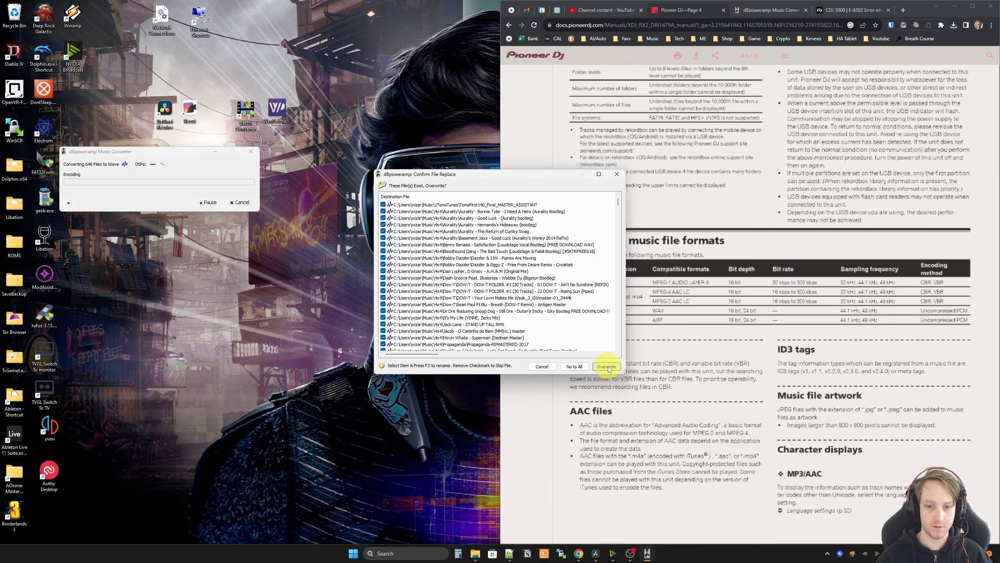
left_click(608, 366)
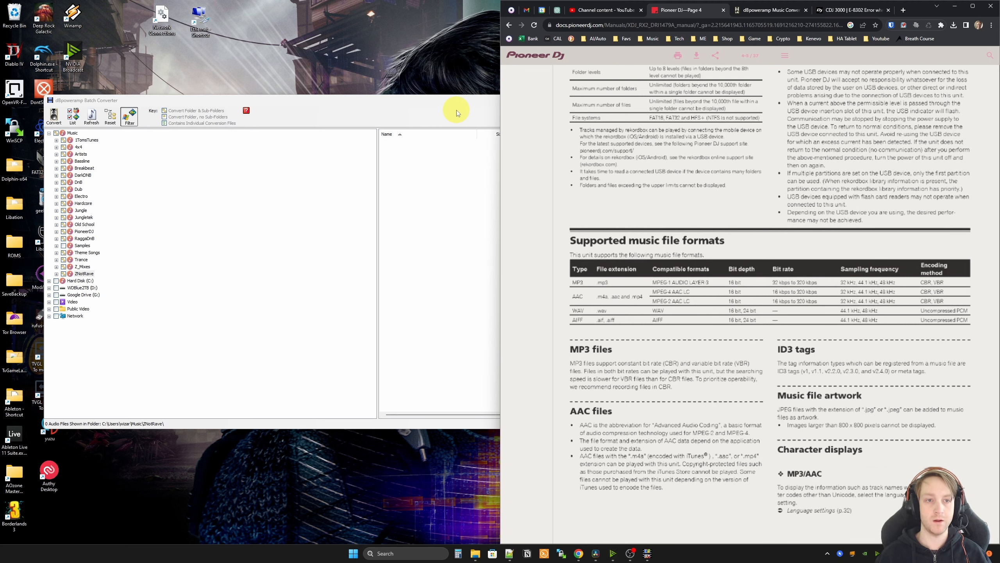
left_click_drag(457, 113, 331, 113)
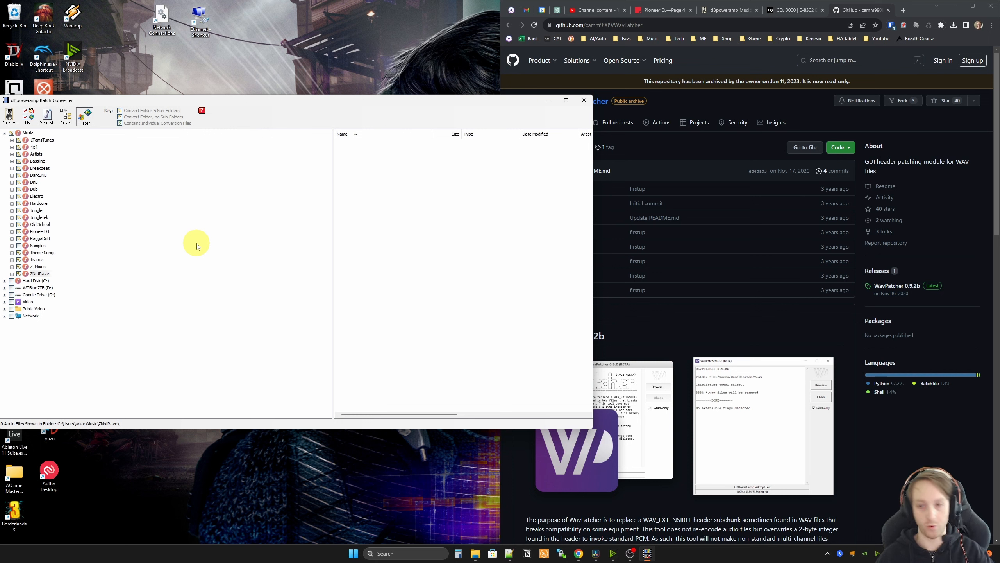
- Read the WavPatcher README on GitHub and open the page with its latest binaries
left_click(745, 140)
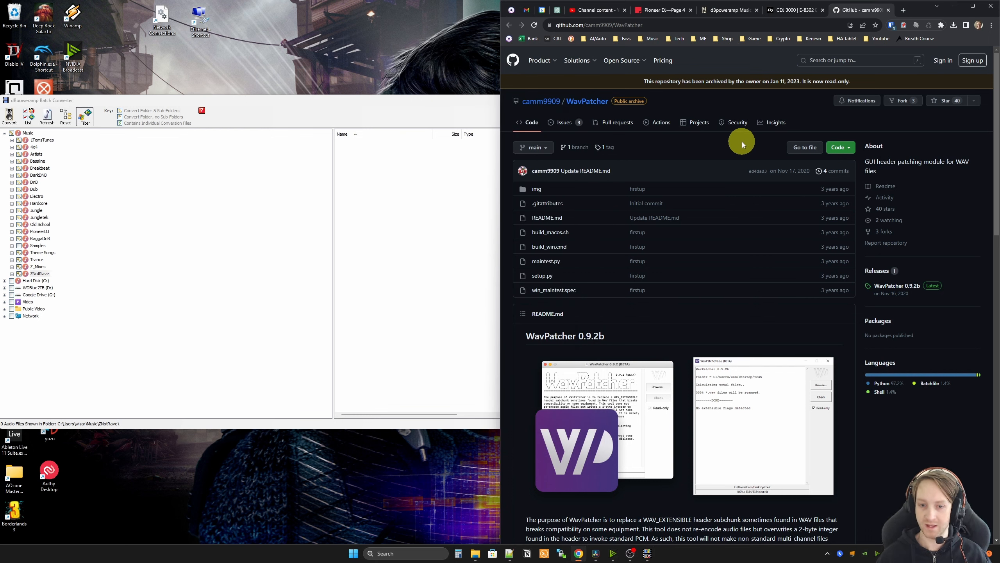
scroll(747, 270, "down", 5)
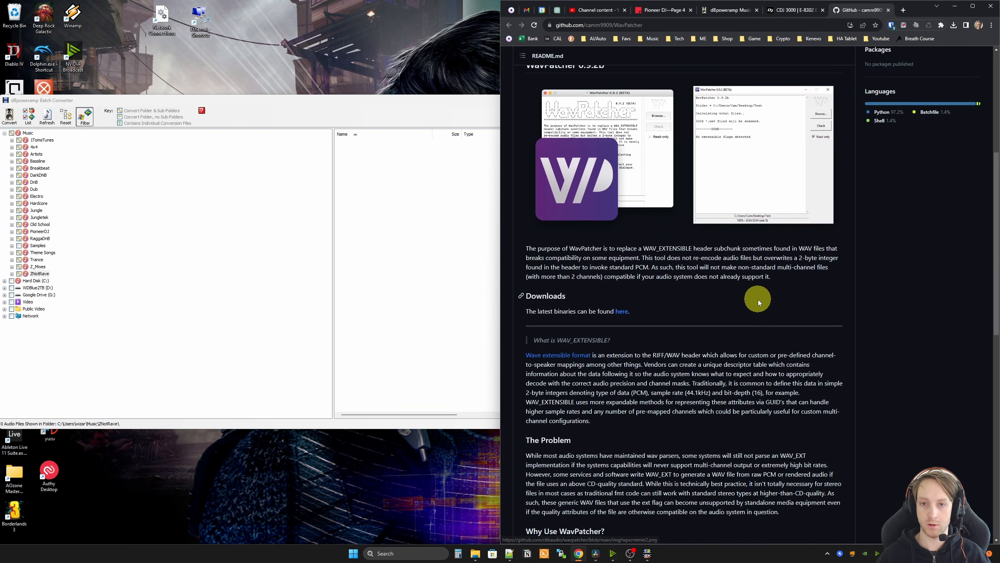
scroll(759, 297, "up", 3)
scroll(755, 194, "down", 4)
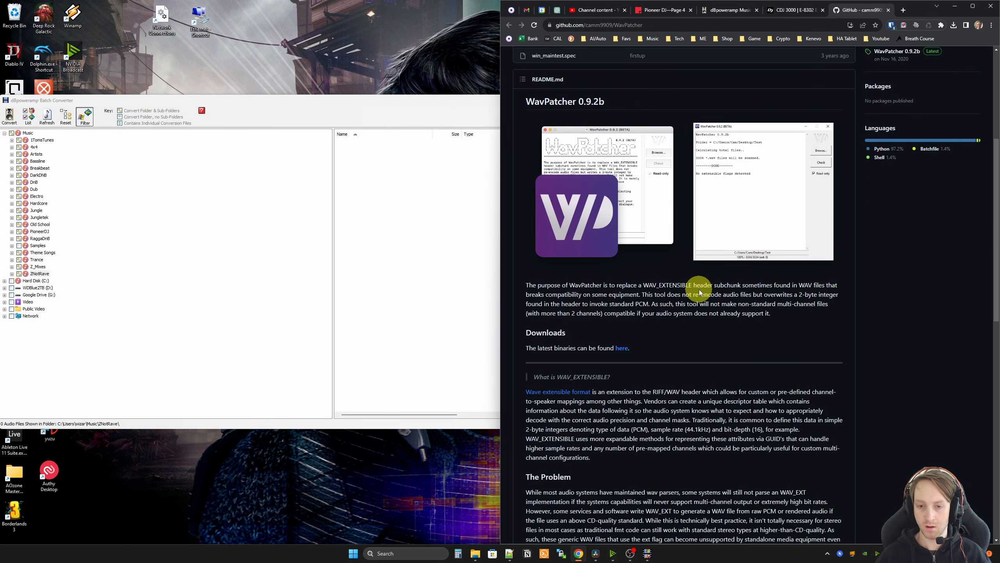
scroll(687, 347, "down", 1)
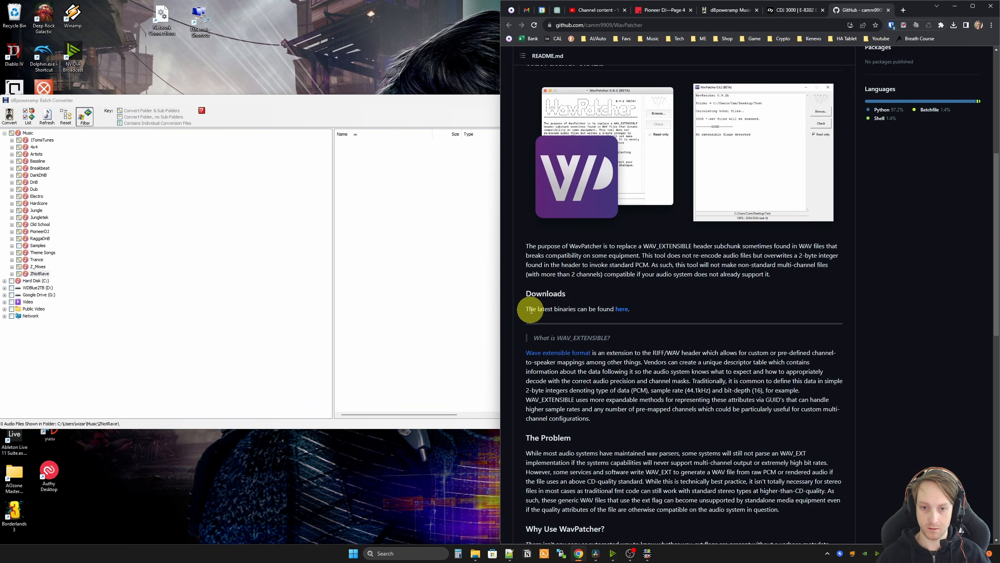
left_click(622, 310)
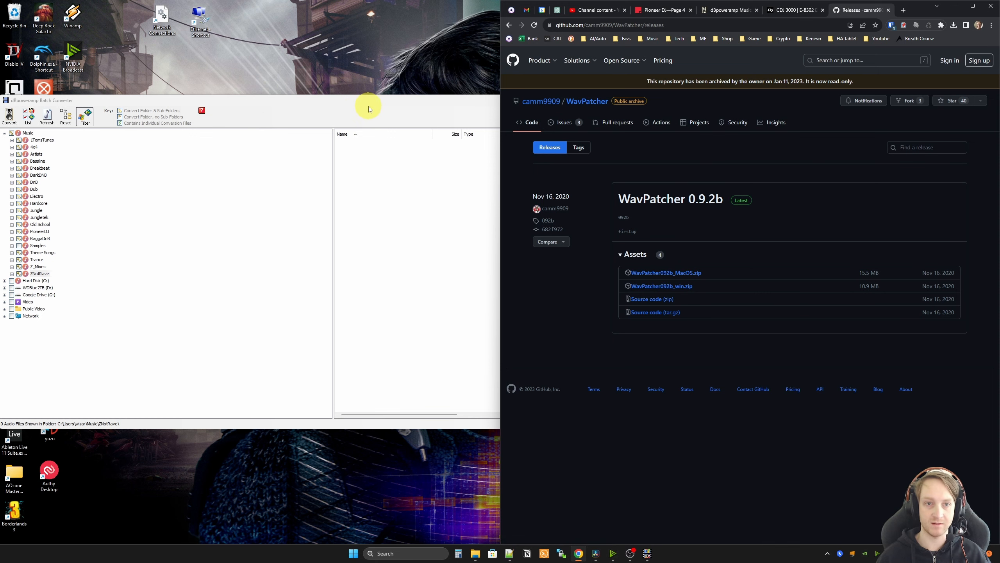
- Close the dBpoweramp Batch Converter and launch WavPatcher from the desktop
left_click(433, 100)
left_click(585, 100)
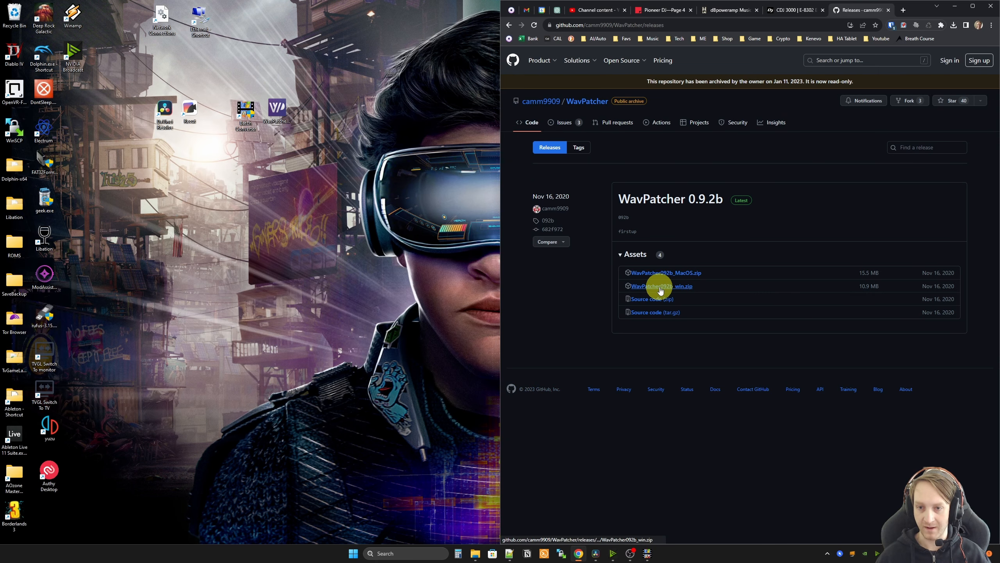
double_click(276, 112)
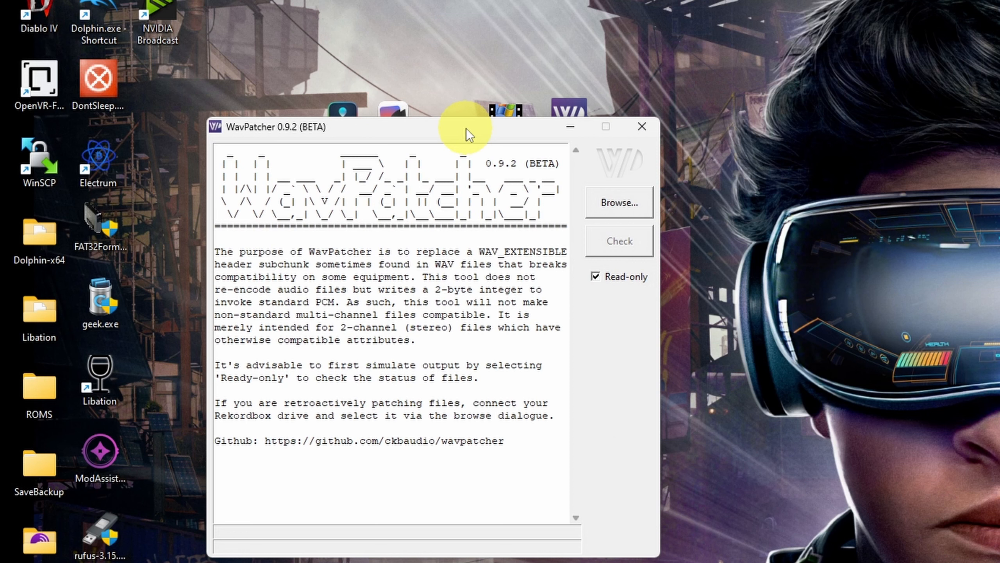
left_click_drag(461, 127, 492, 46)
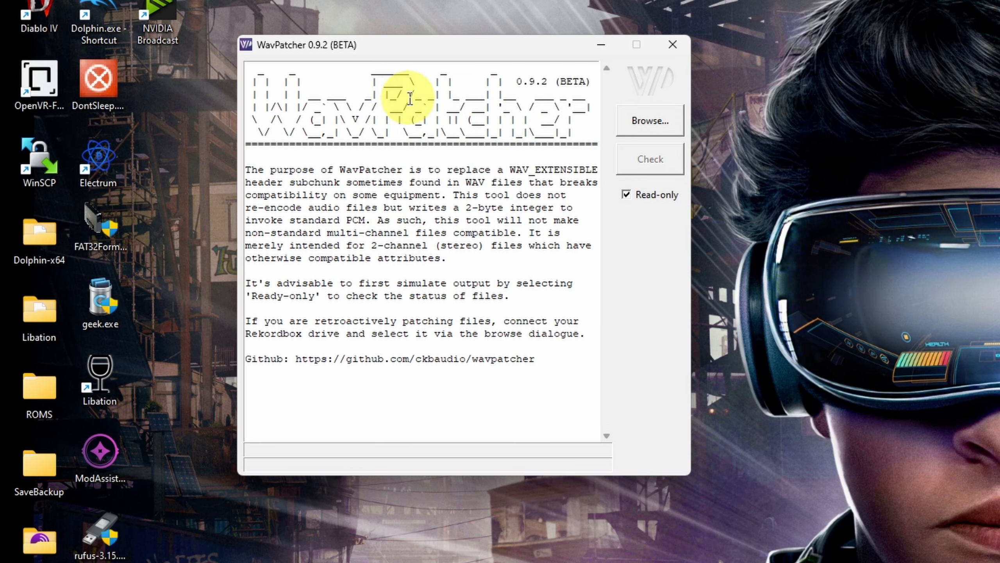
- Choose the Music folder in WavPatcher and run a read-only check of its WAV files
left_click(665, 125)
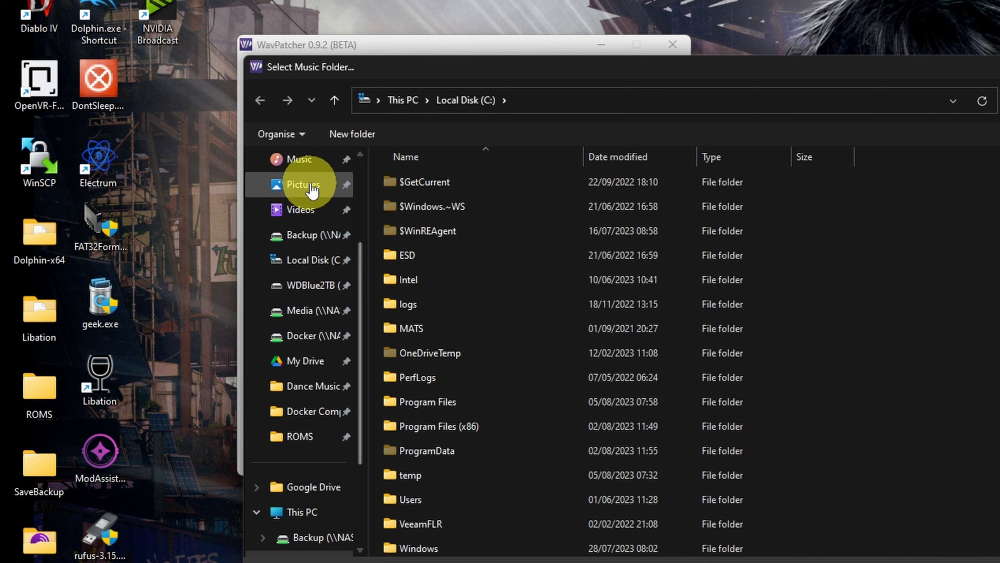
left_click(293, 159)
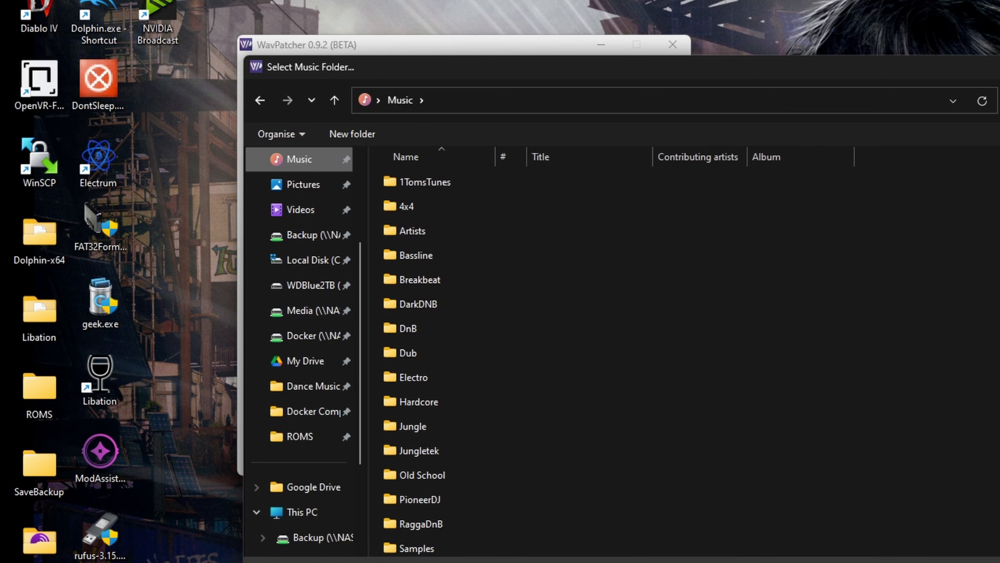
key("Return")
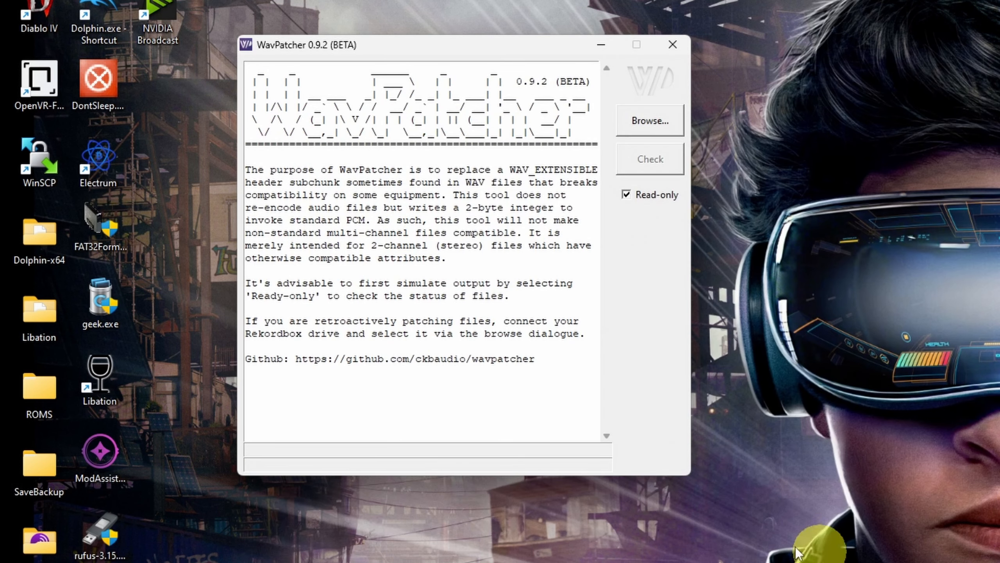
left_click(660, 163)
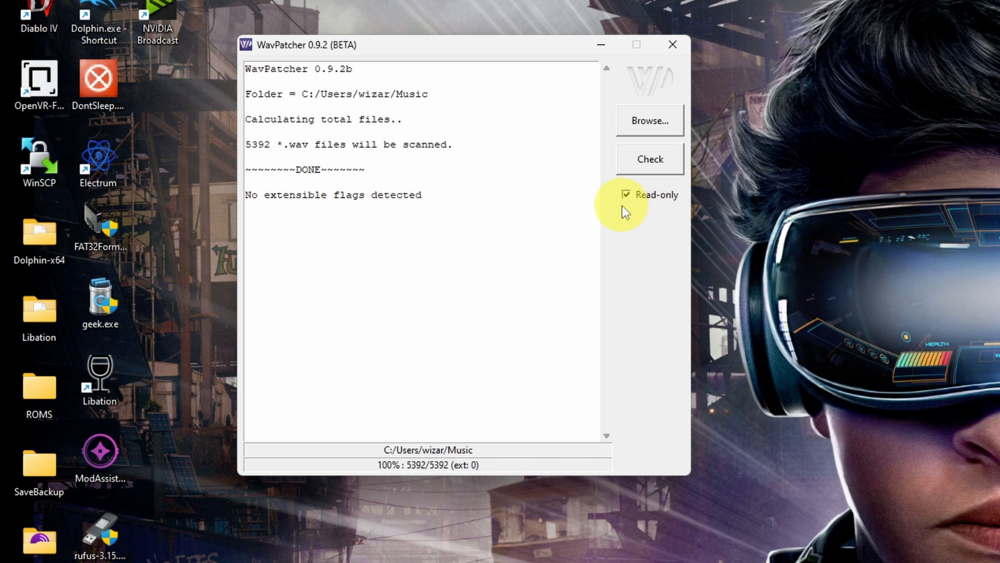
- Turn off Read-only, patch the Music folder's WAV files, and close WavPatcher
left_click(626, 195)
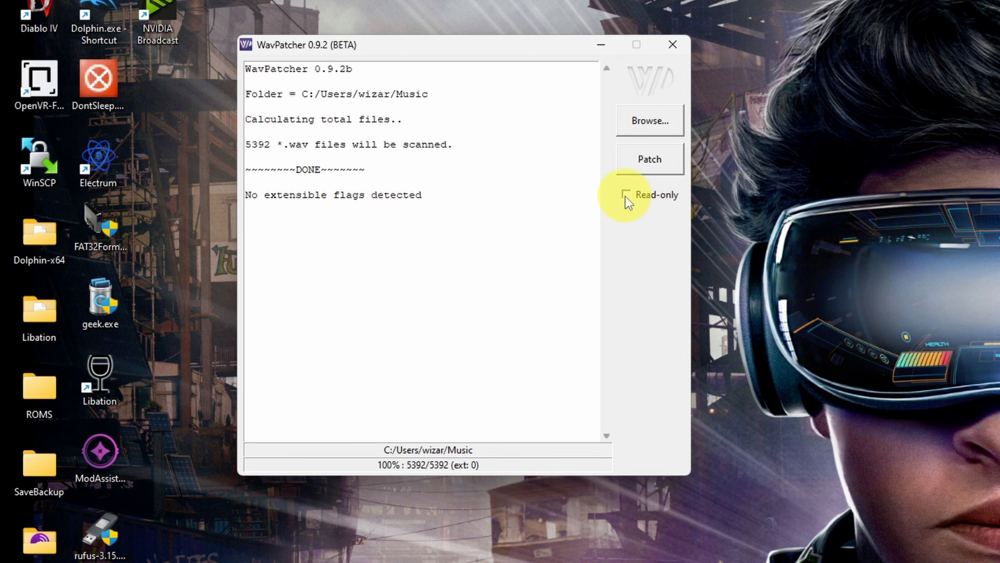
left_click(650, 161)
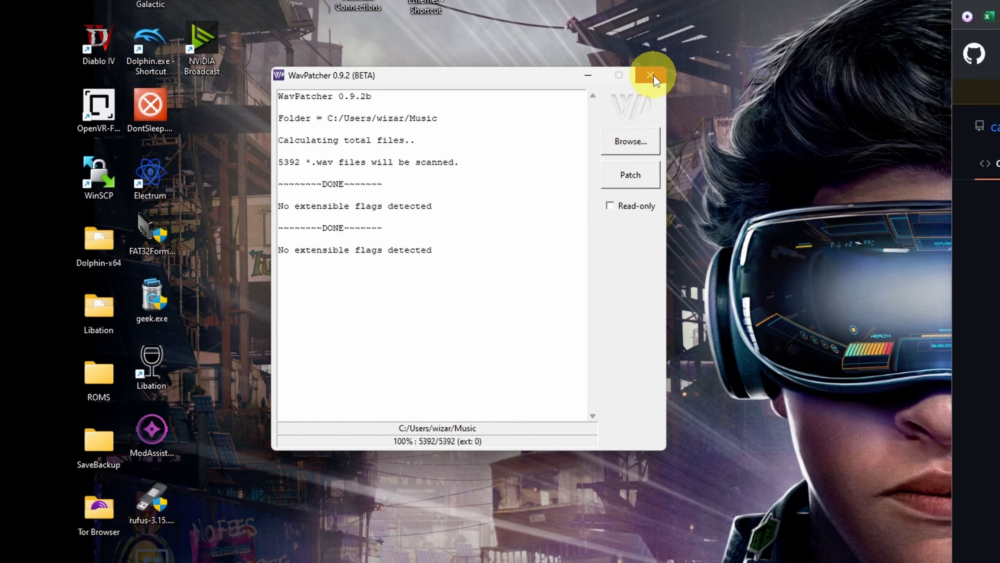
left_click(650, 75)
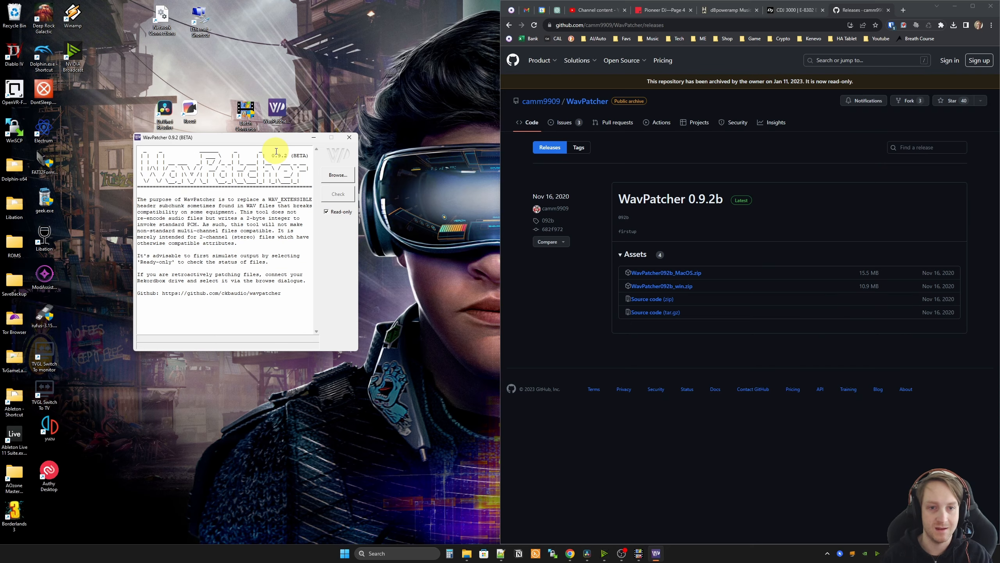